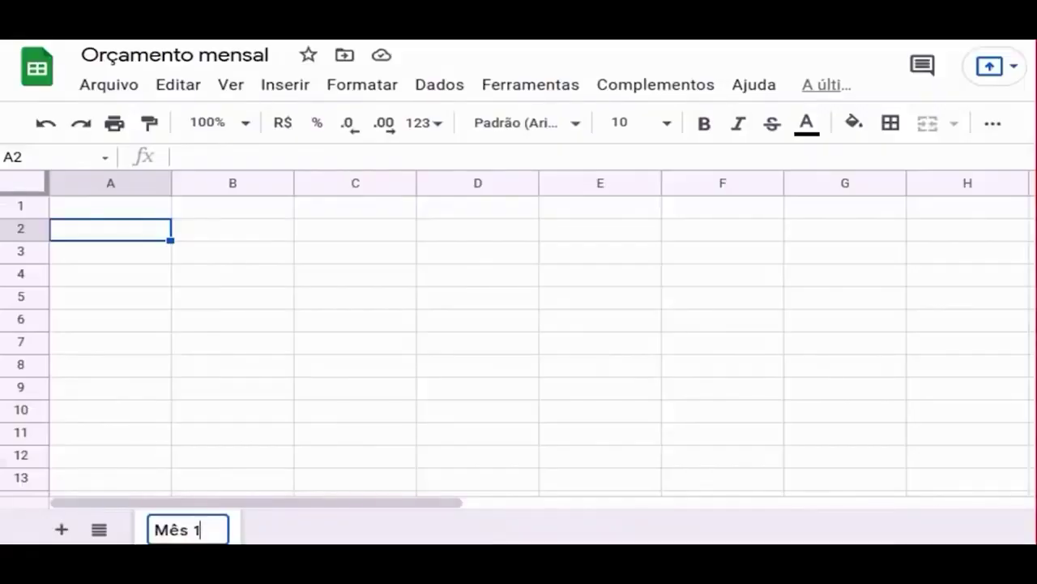
Confirm the sheet name "Mês 1" and enter the title "Orçamento mensal" in cell A1.
key(Return)
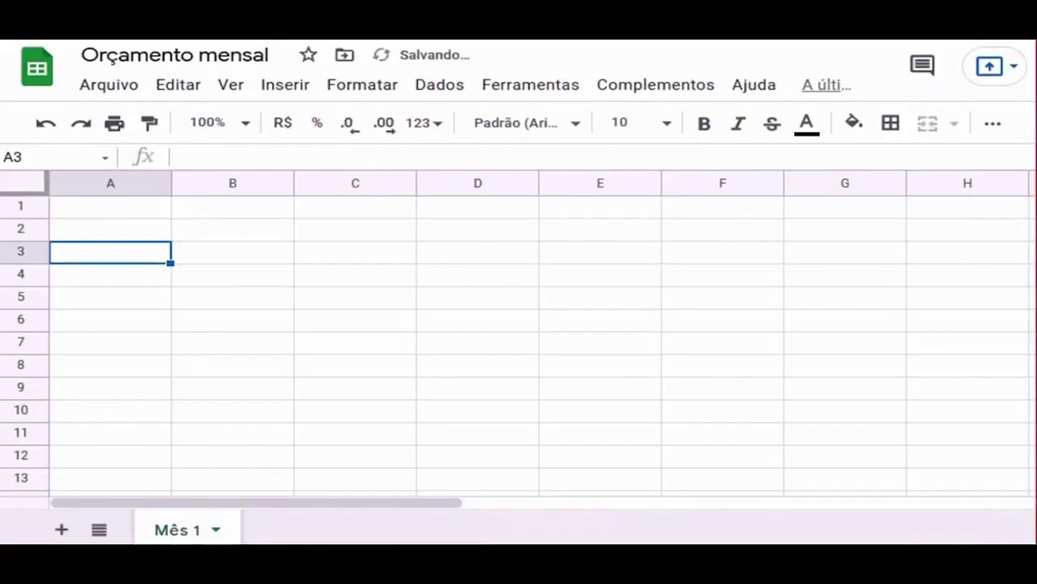
click(110, 229)
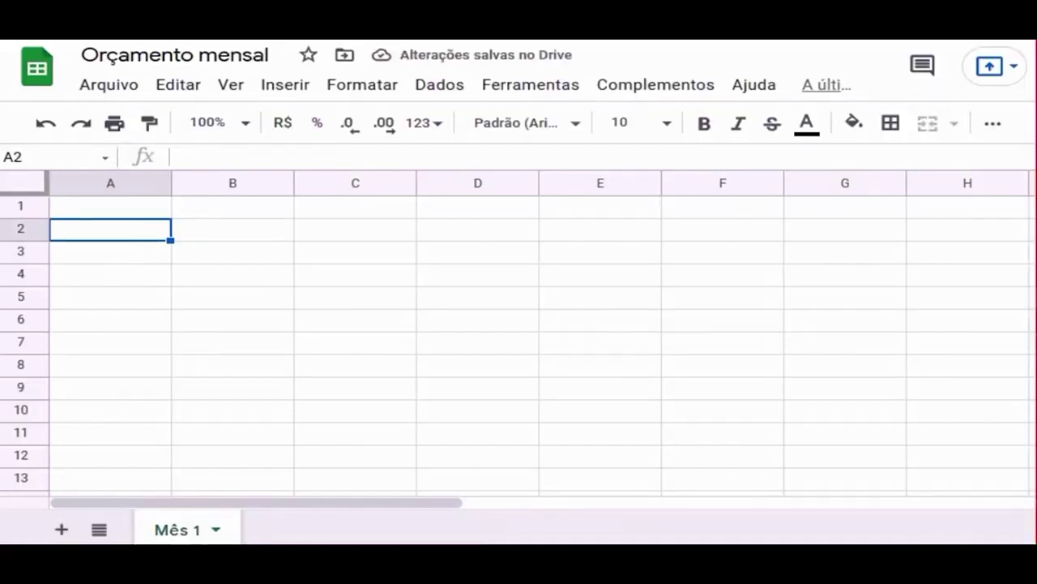
click(110, 207)
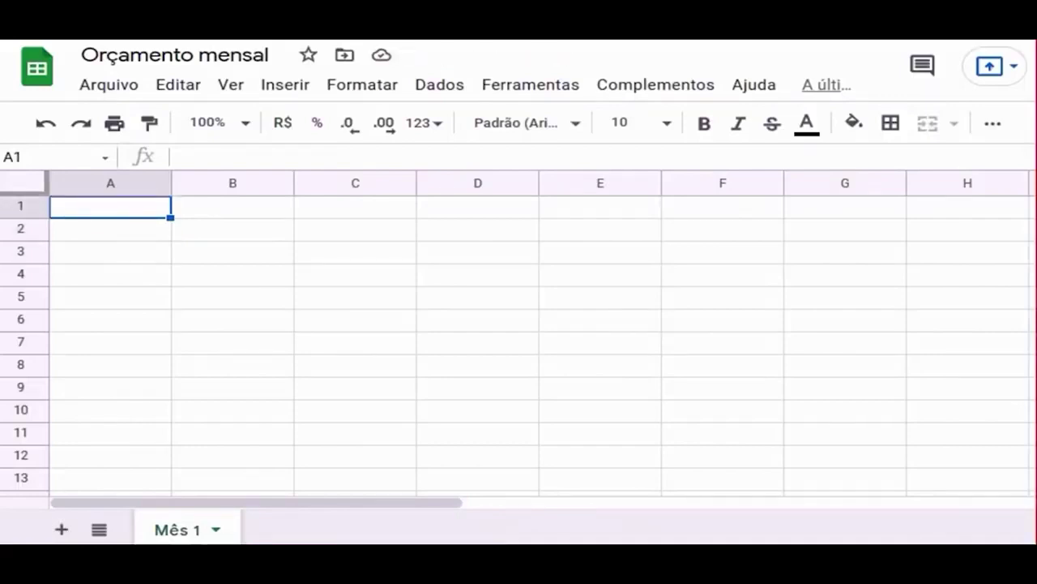
text(Orçament)
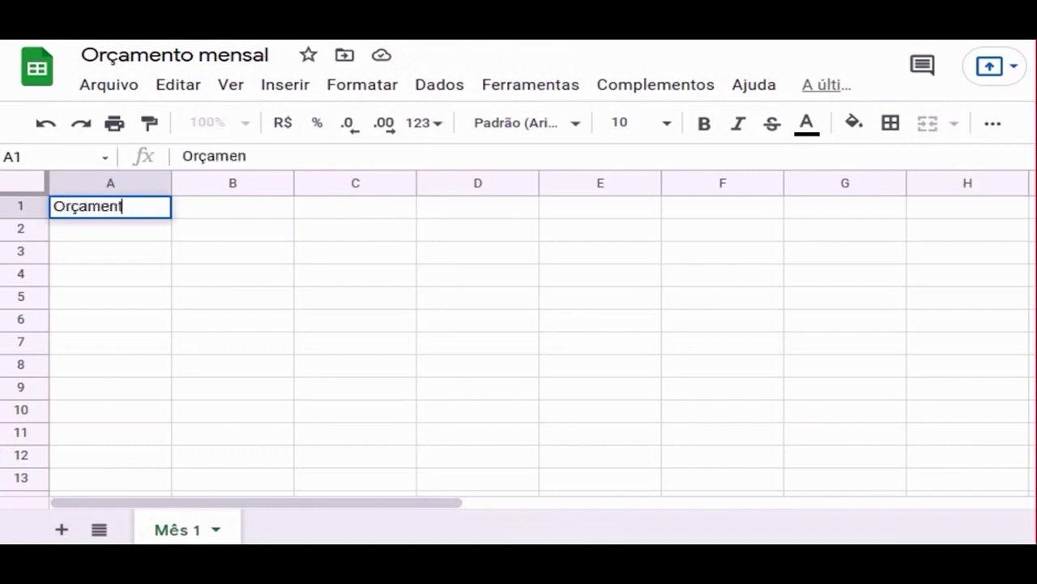
text(o mensal)
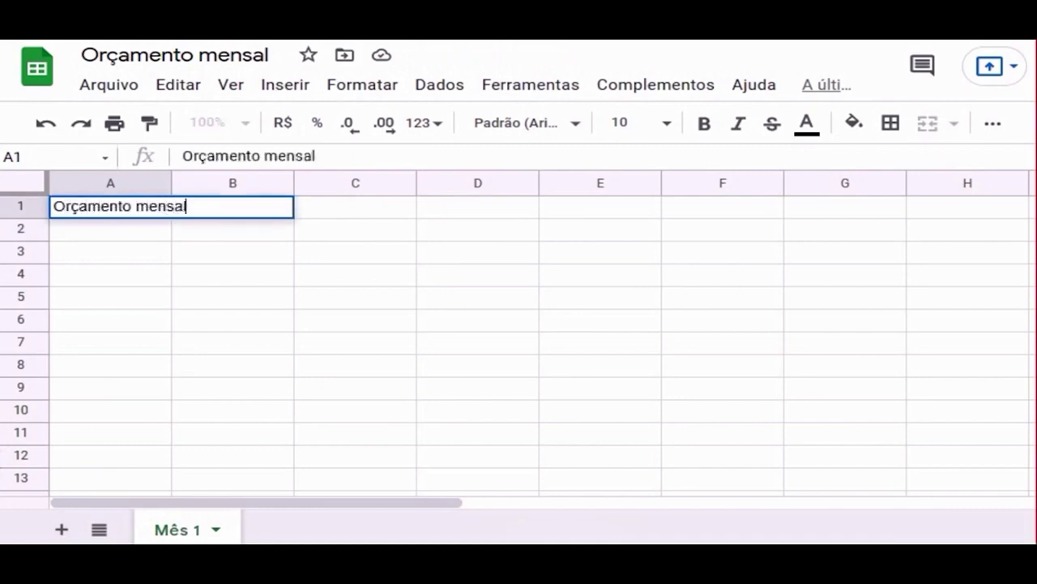
key(Return)
Merge cells A1:B1 and center the title horizontally across them.
click(110, 206)
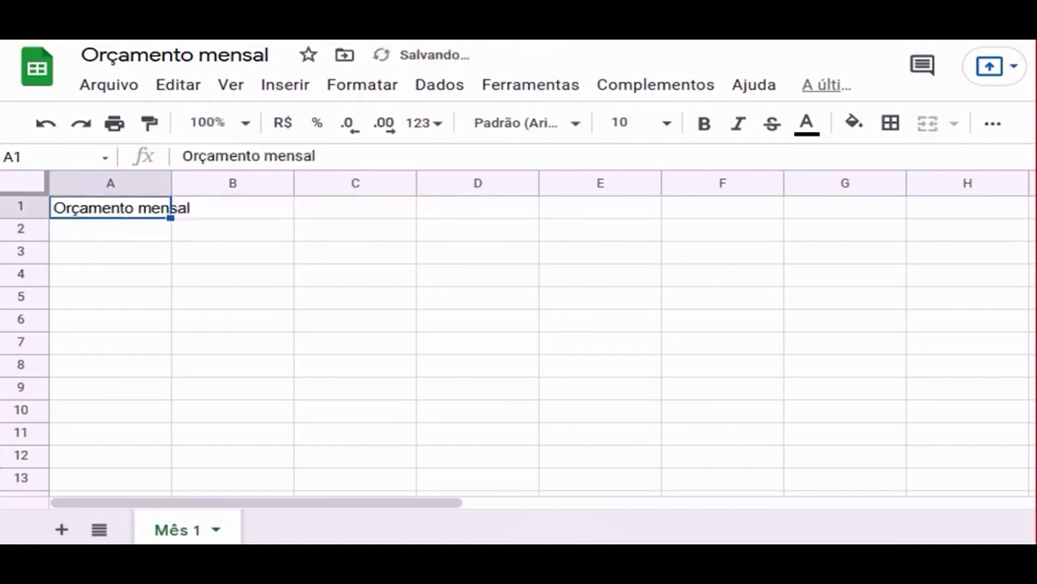
click(233, 206)
click(111, 207)
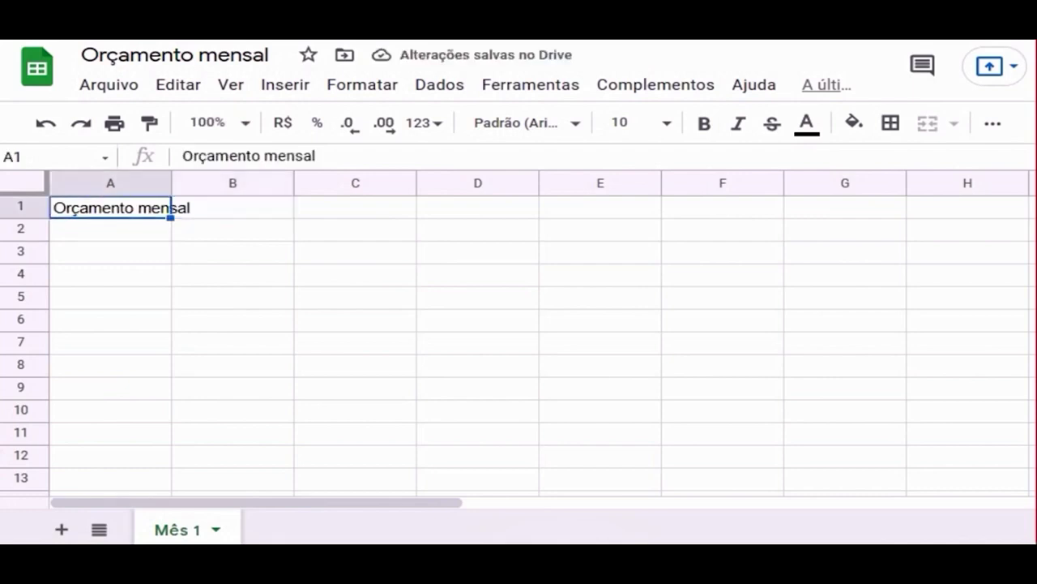
key(shift+Right)
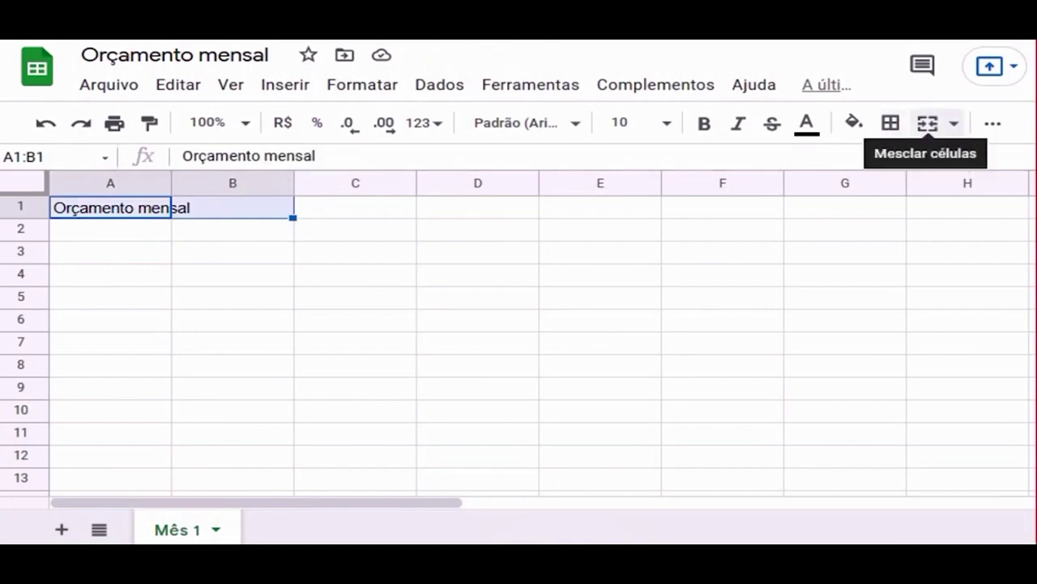
click(927, 122)
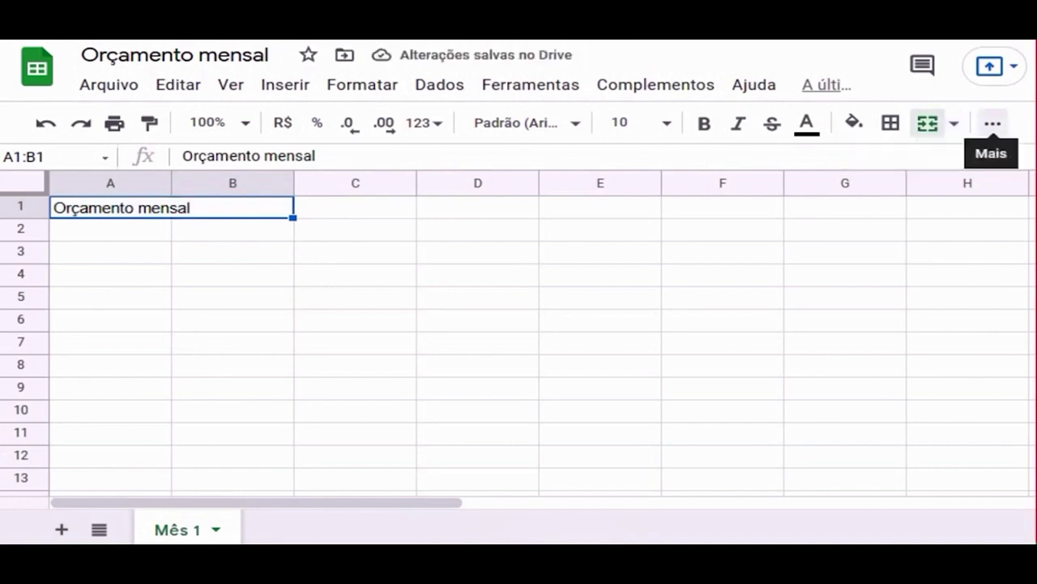
click(991, 123)
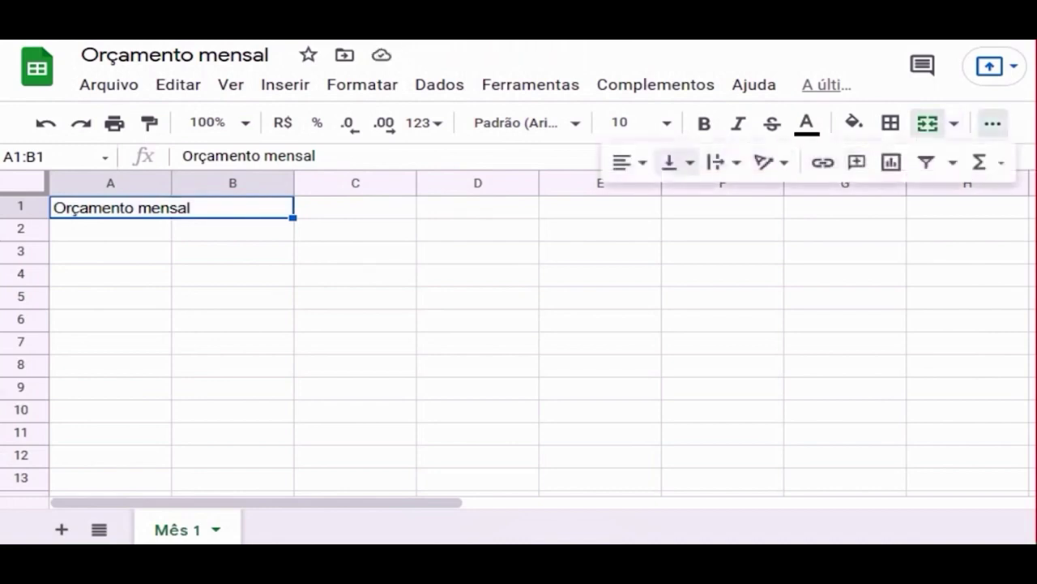
click(623, 162)
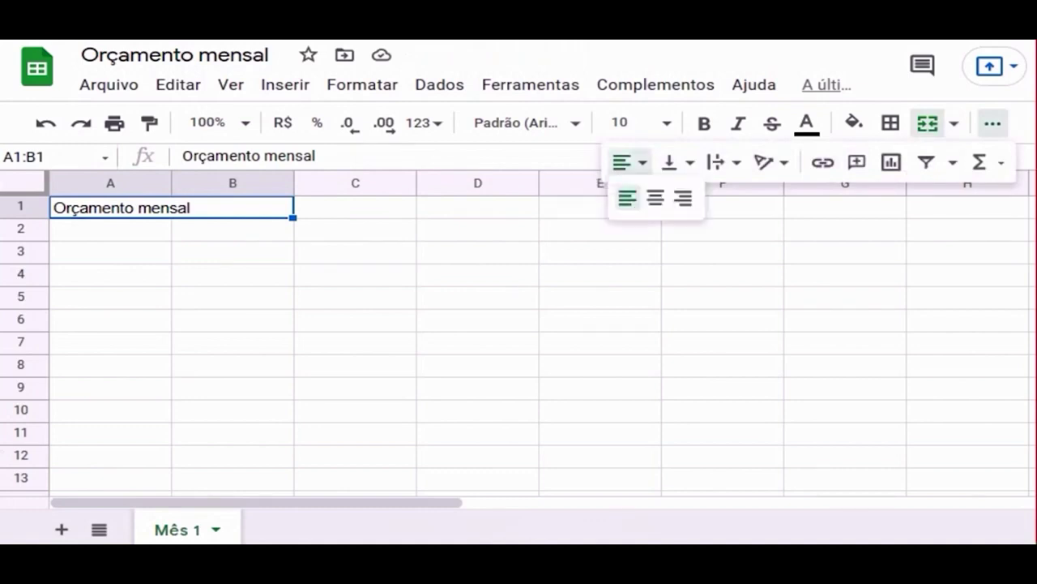
click(656, 197)
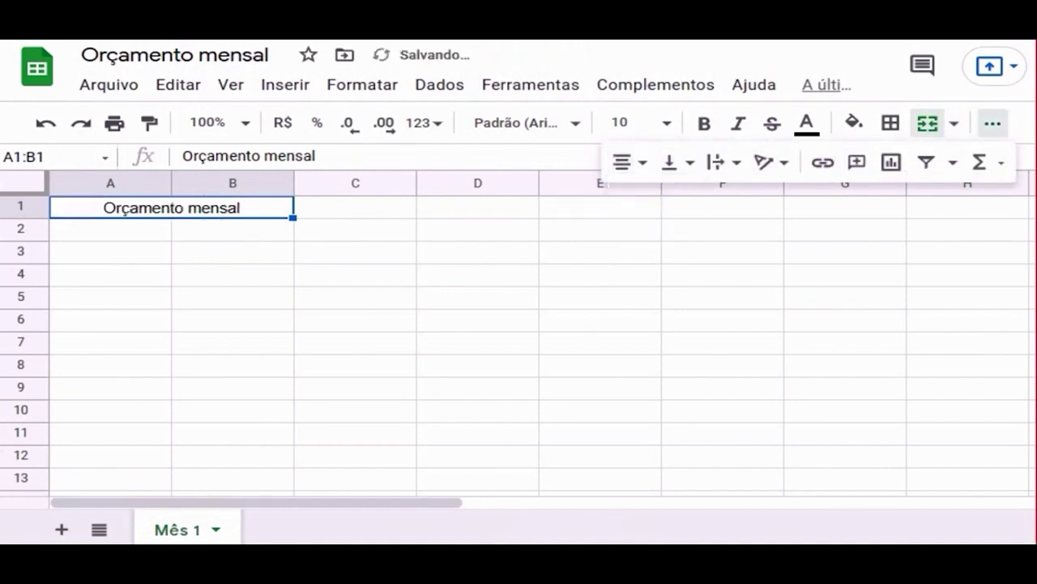
Set the title in A1:B1 to font size 14 and make it bold.
click(667, 122)
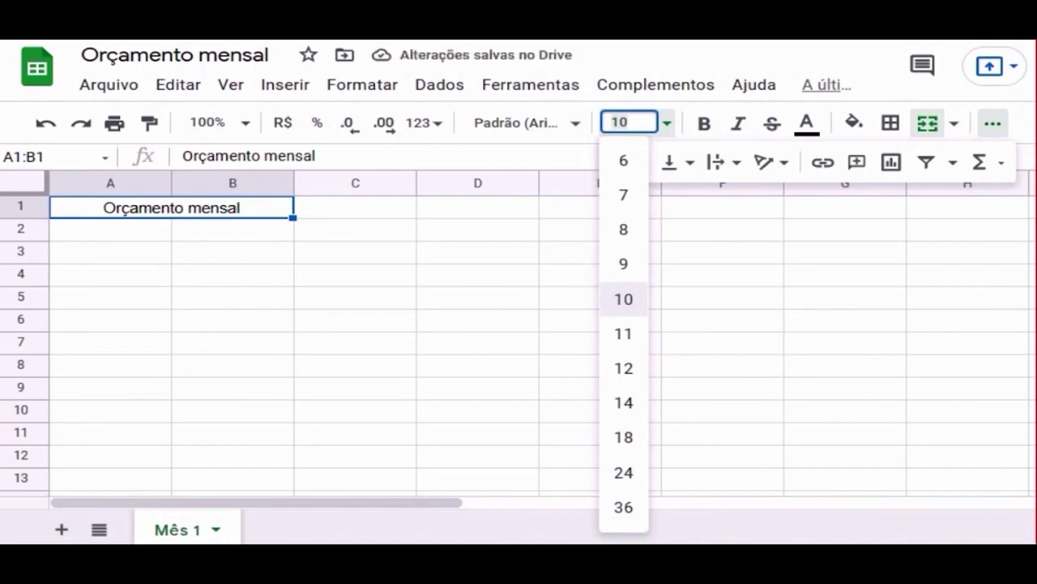
click(624, 402)
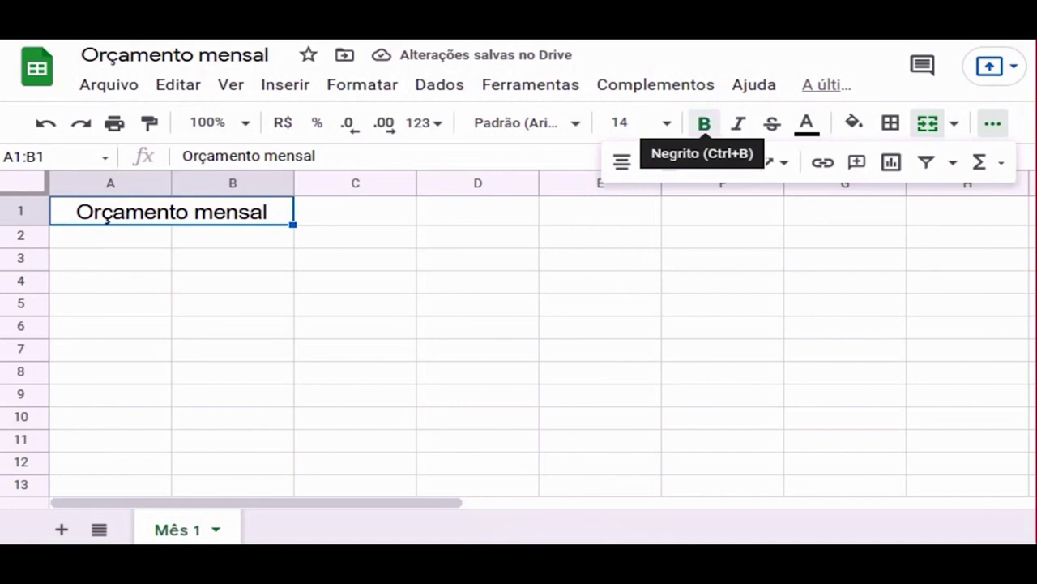
click(704, 124)
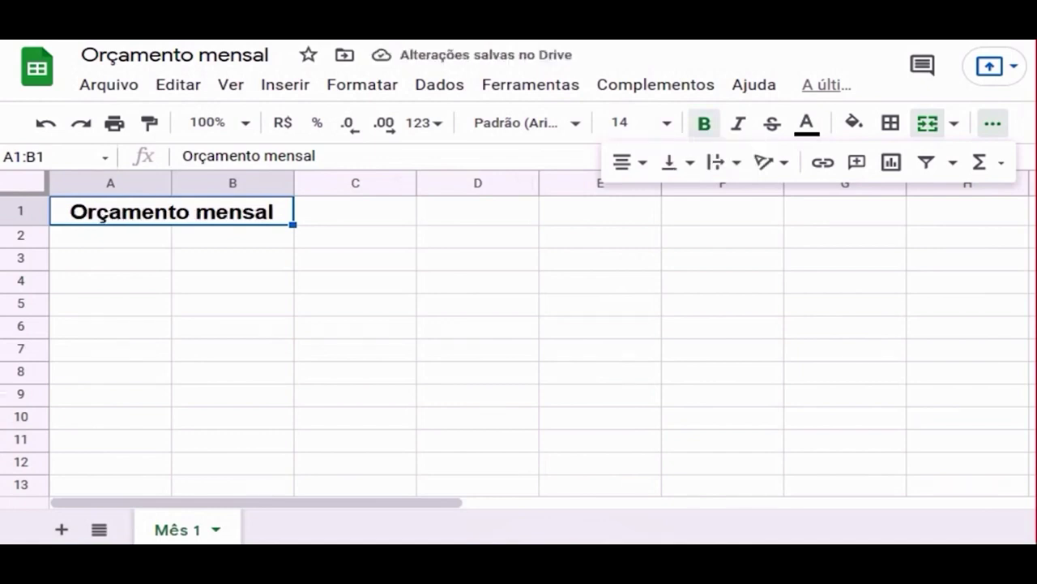
Enter "Receita" in A2 with the amount 500 in B2, and format the amount as R$ currency.
click(110, 236)
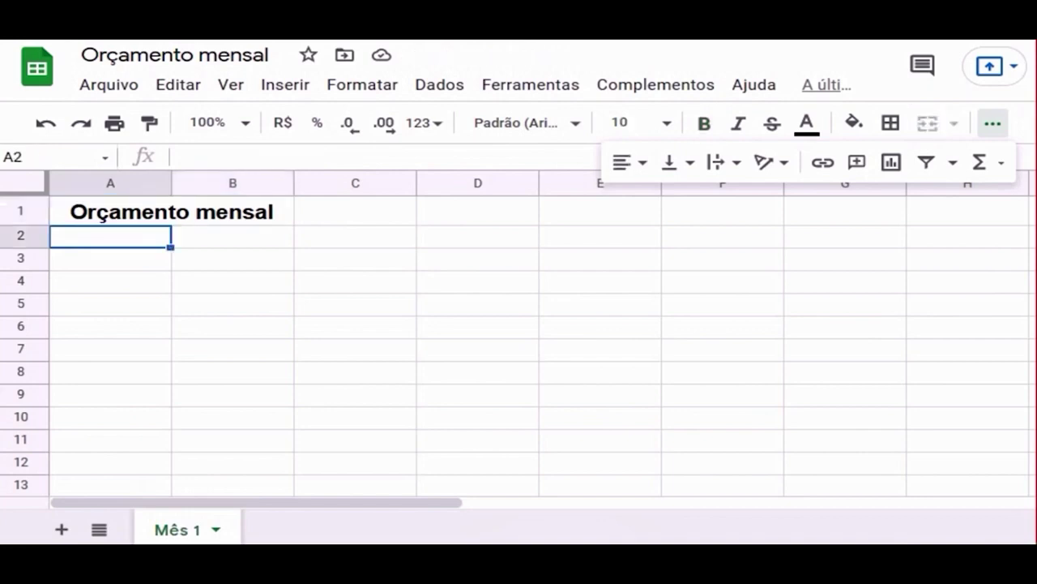
text(Receita)
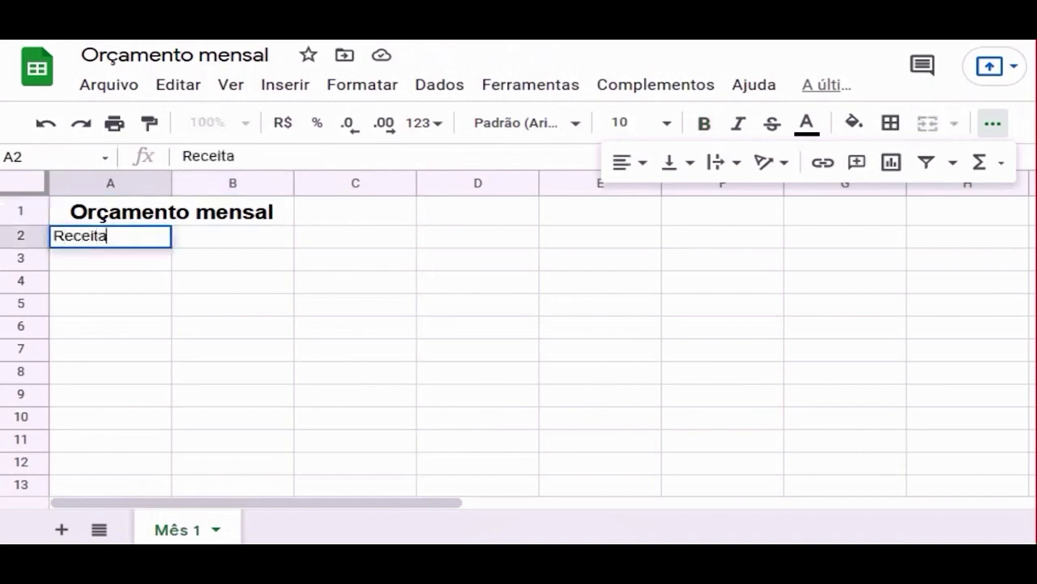
click(233, 236)
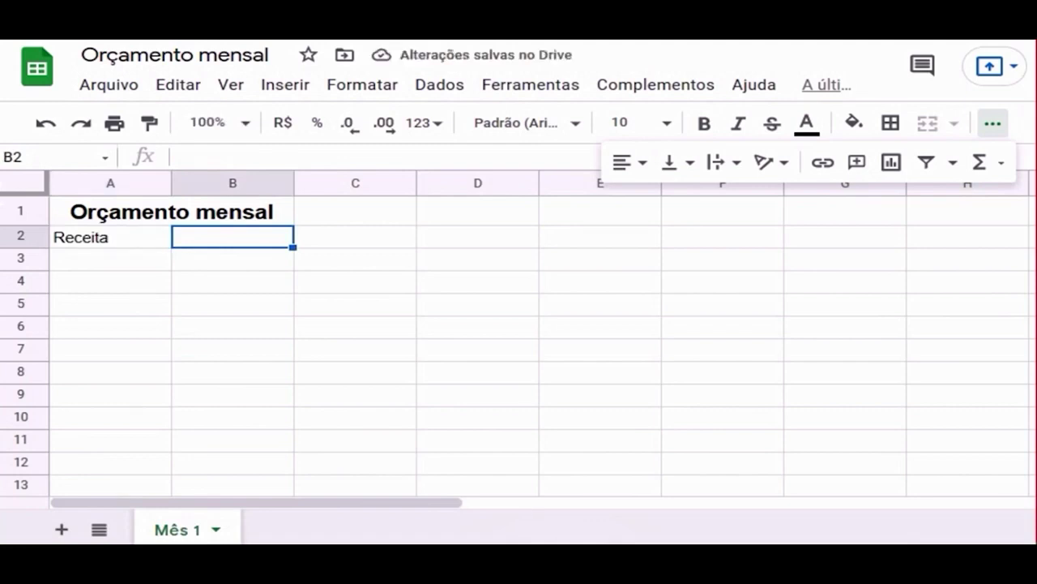
text(500)
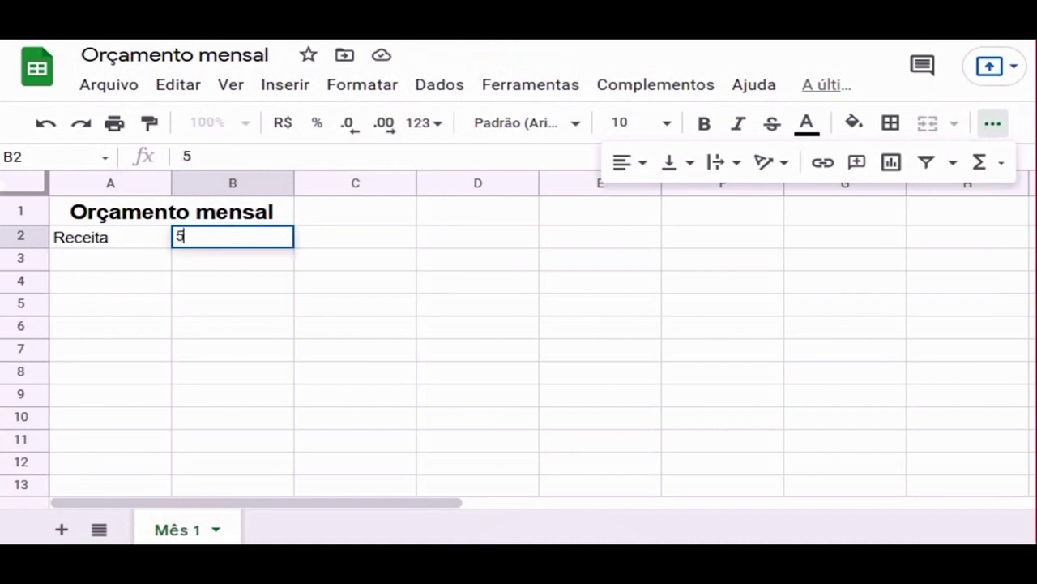
key(Return)
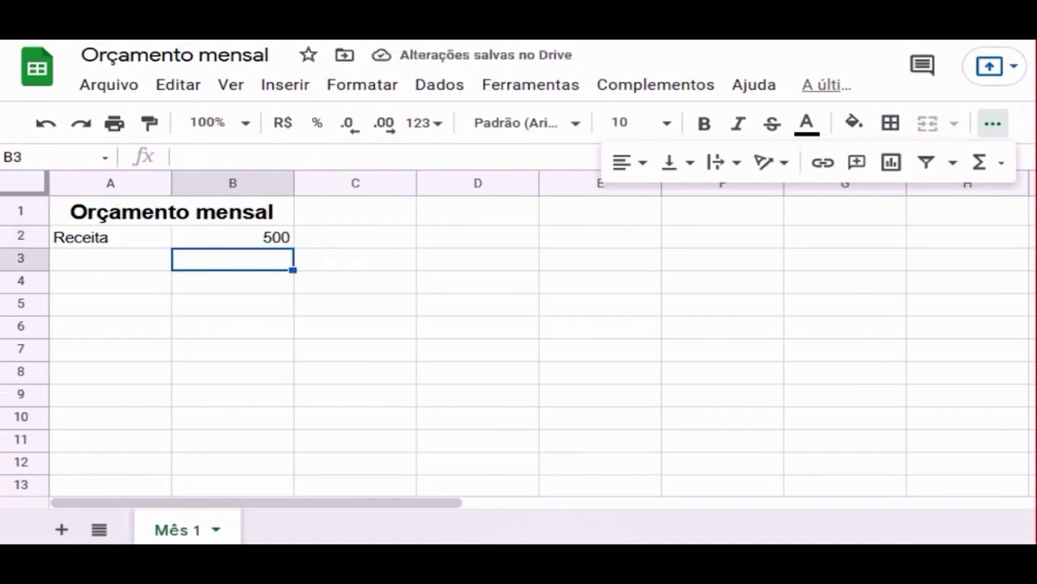
click(232, 237)
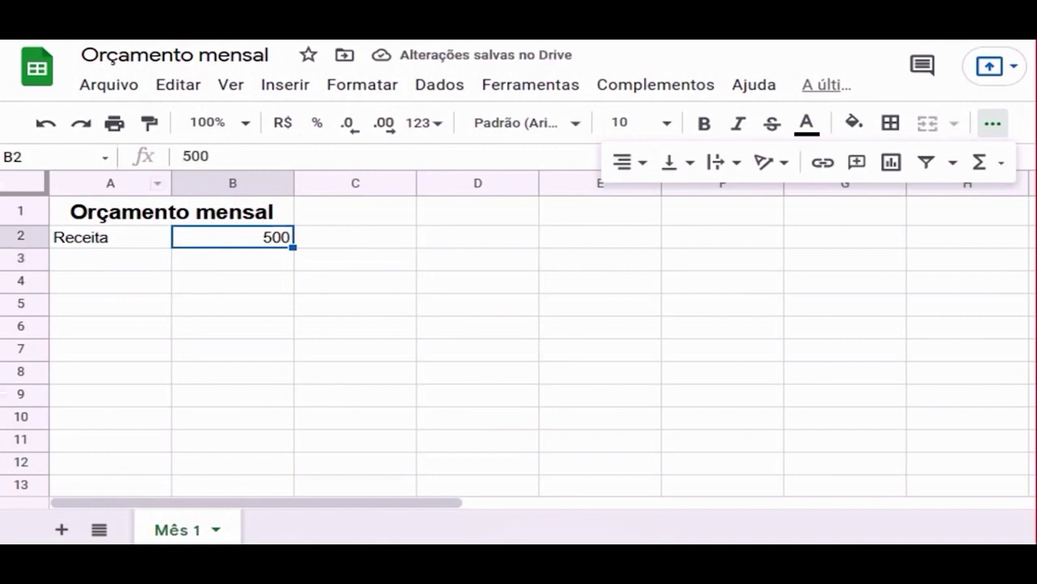
click(282, 123)
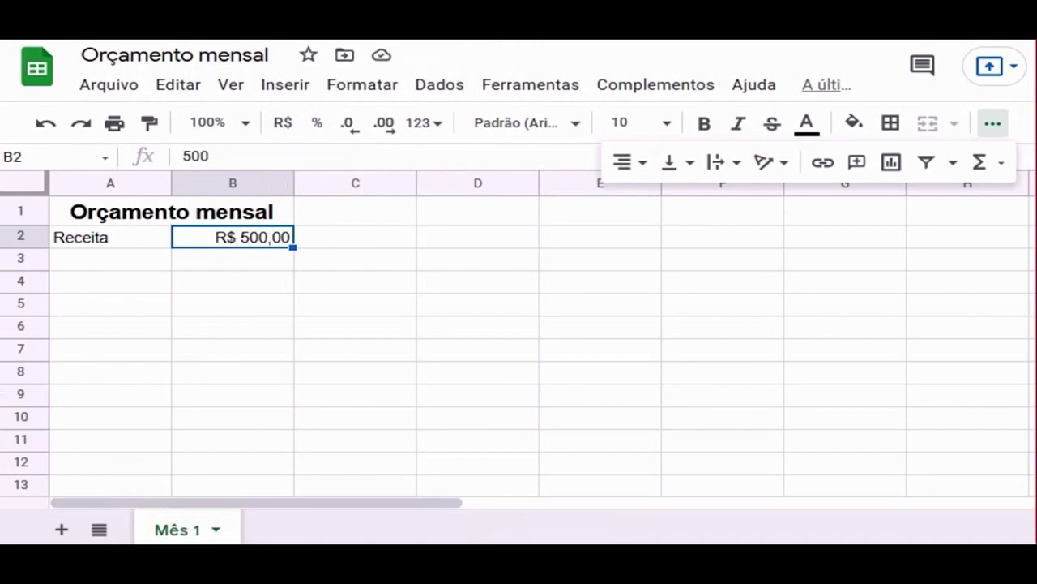
Enter the heading "Despesas" in cell A4, leaving row 3 blank.
click(110, 281)
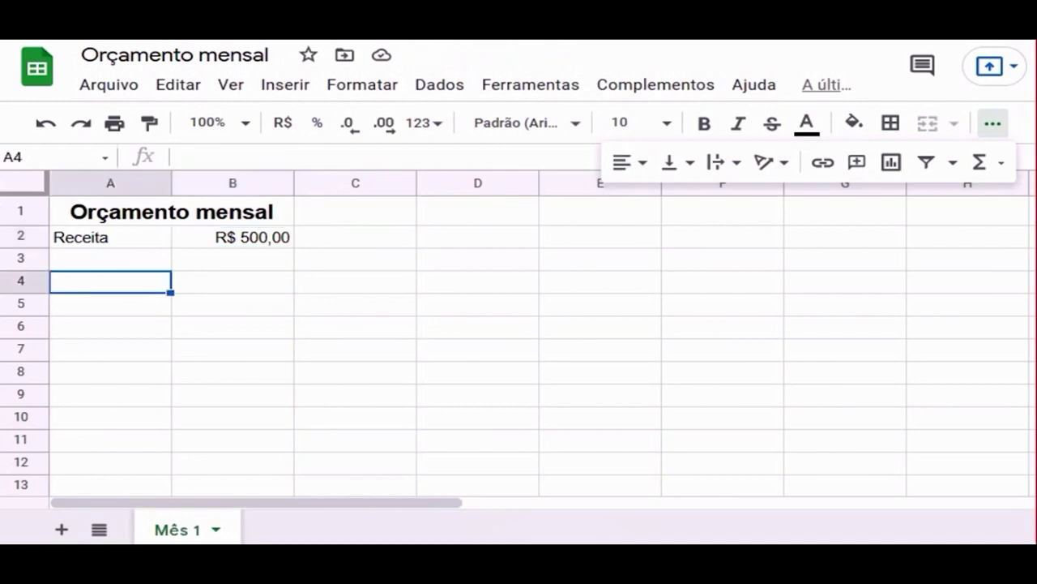
text(Des)
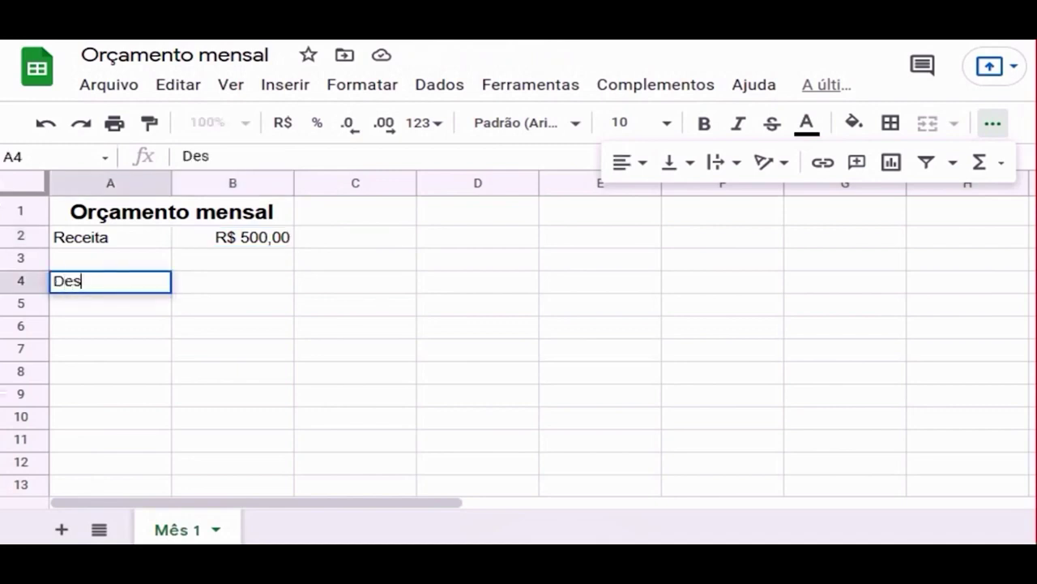
text(pesas)
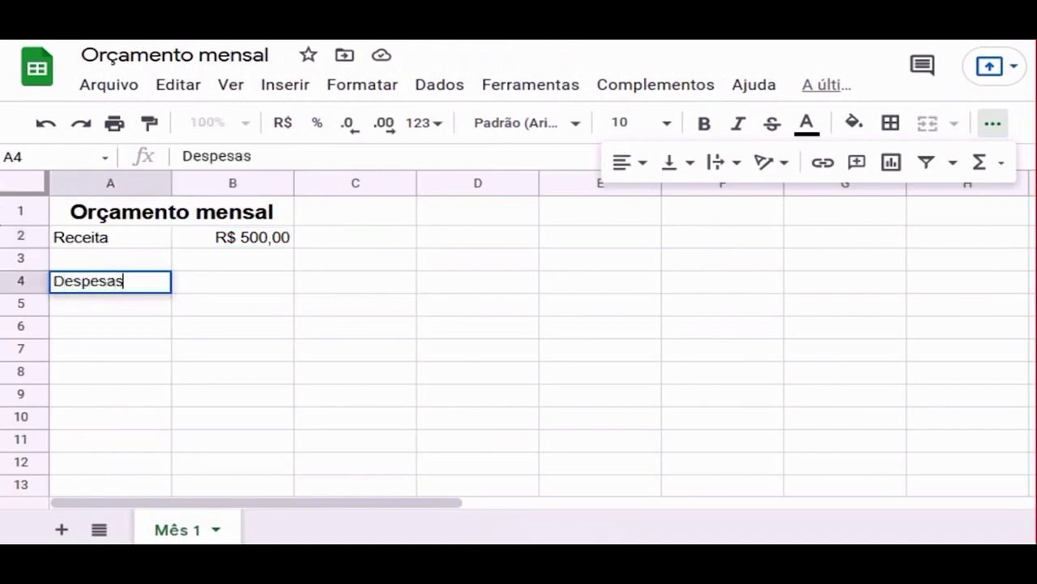
key(Return)
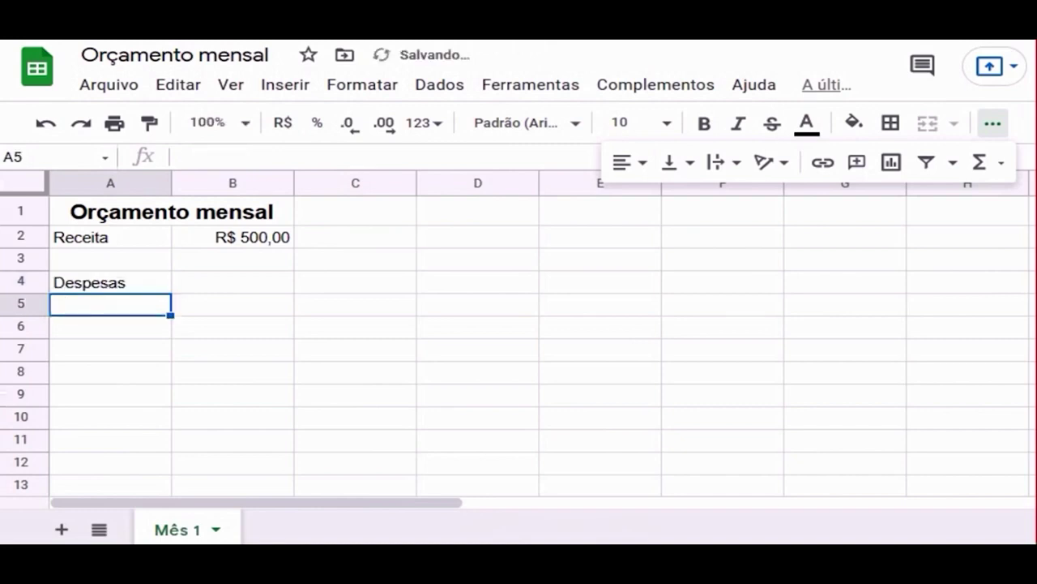
List the expense categories "Alimentação", "Transporte", "Lazer" and "Reserva" in cells A5 to A8.
text(Alime)
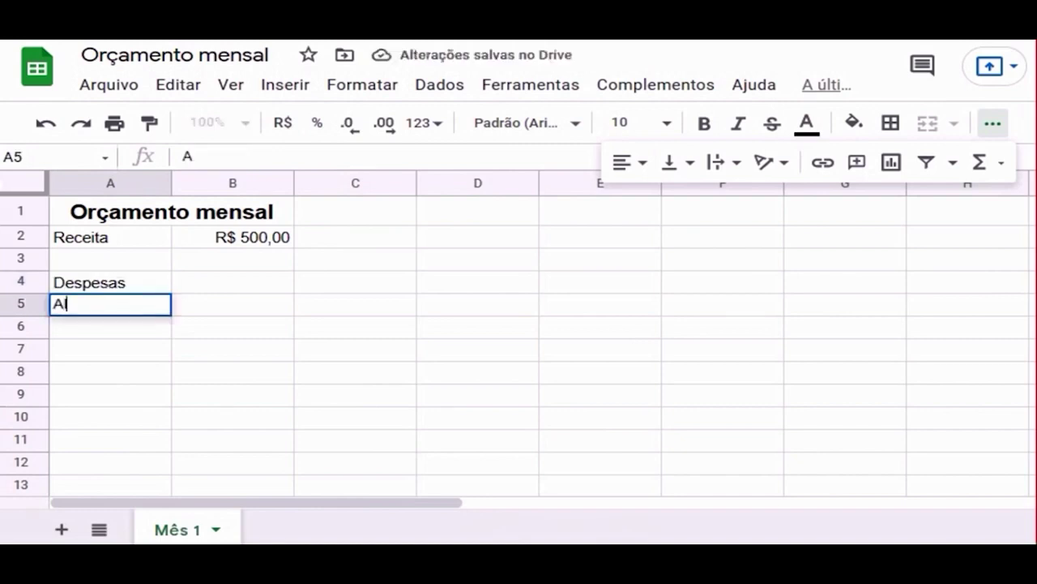
text(ntação)
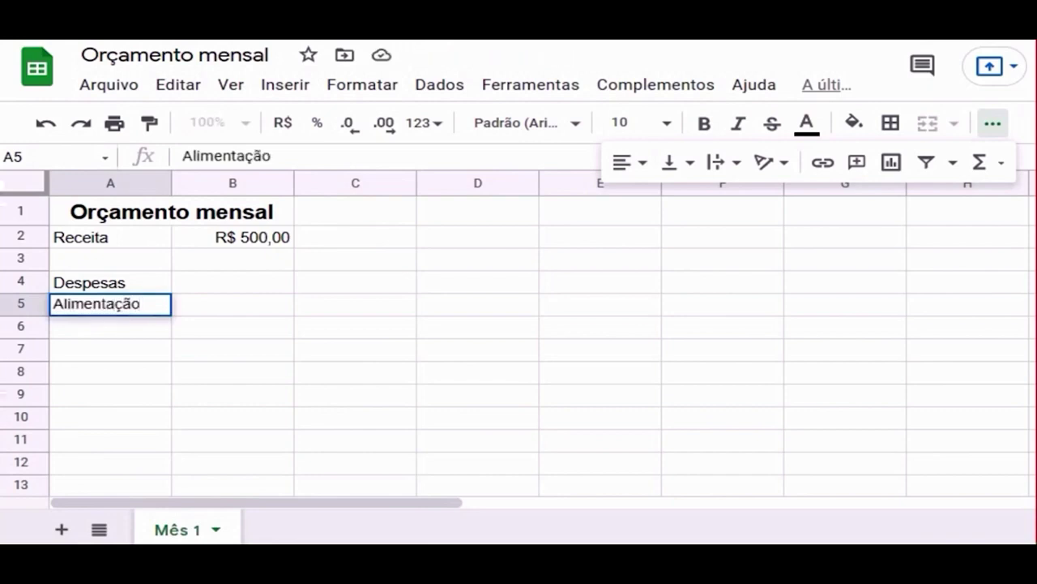
key(Return)
text(Transporte)
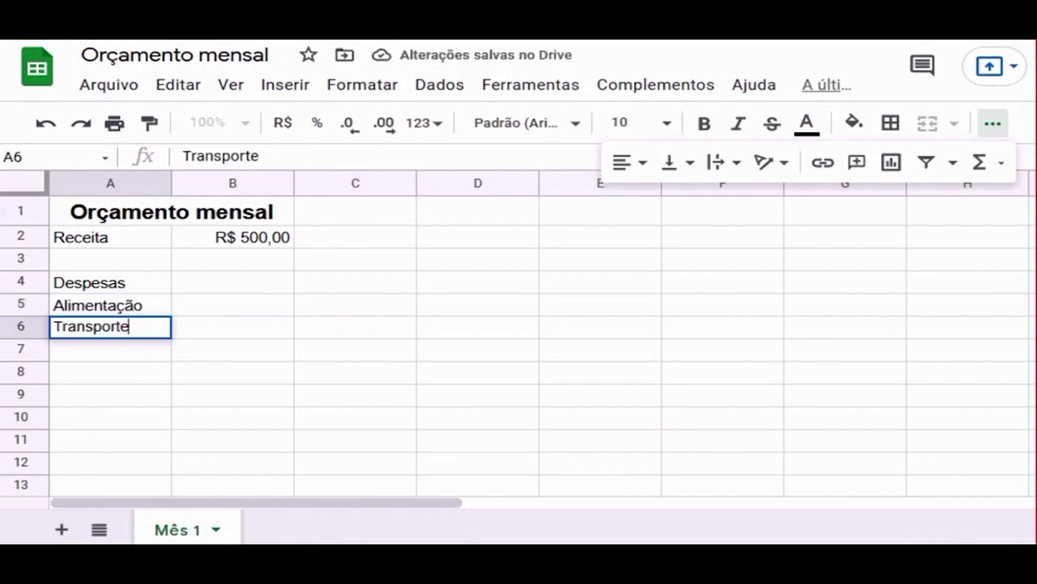
key(Return)
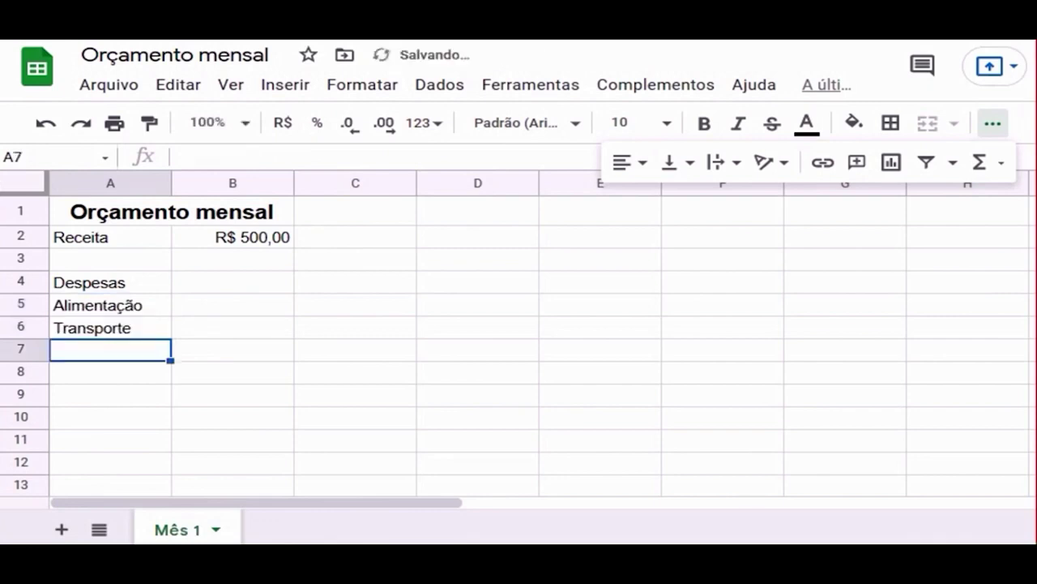
text(Lazer)
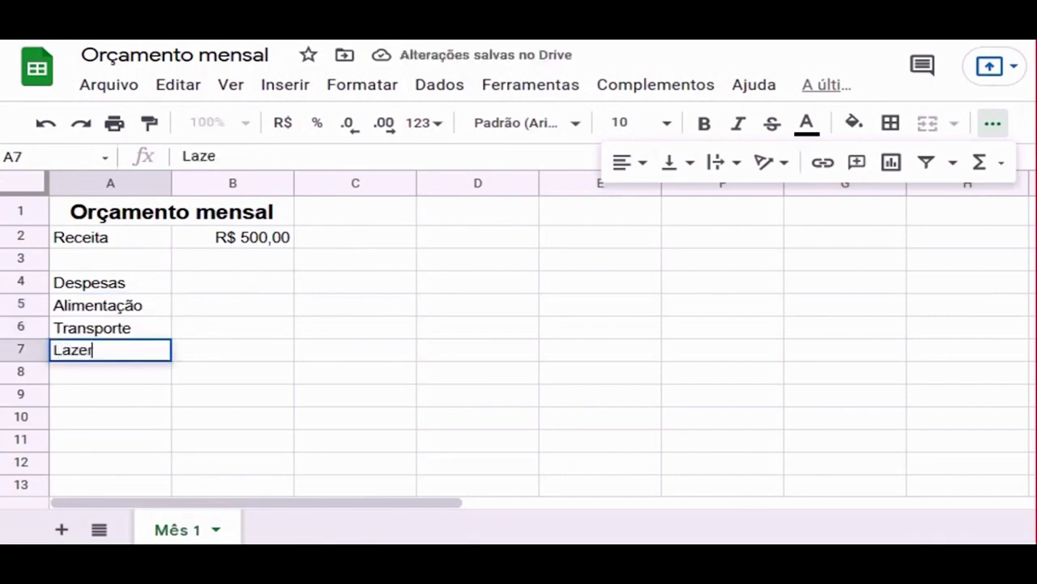
key(Return)
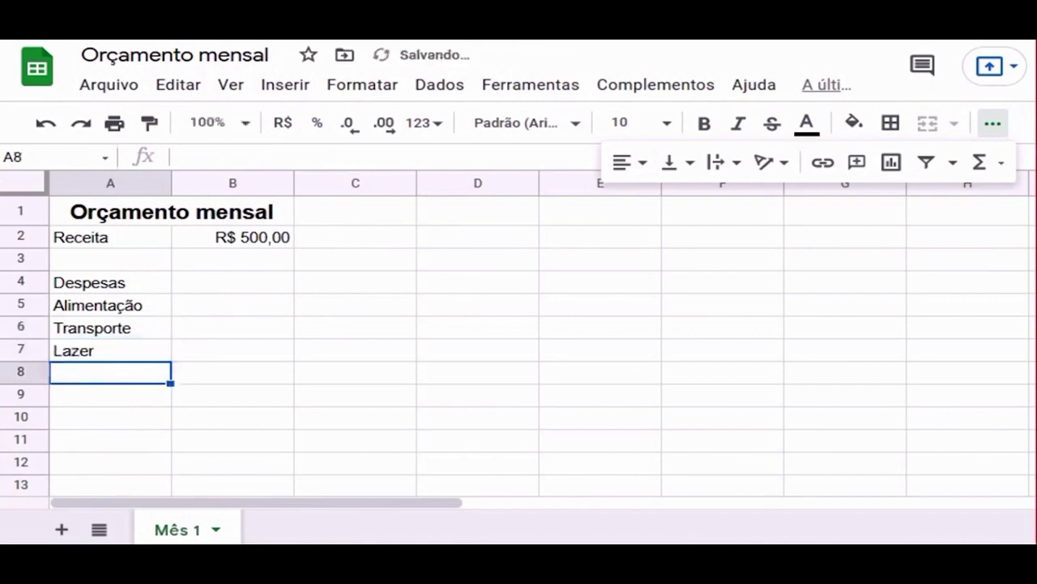
text(Reserva)
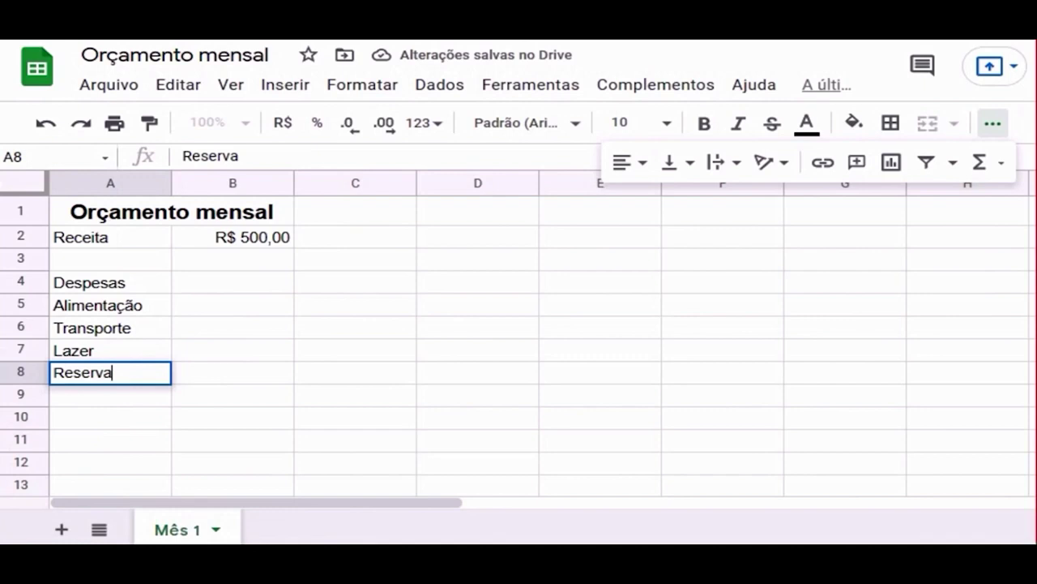
key(Tab)
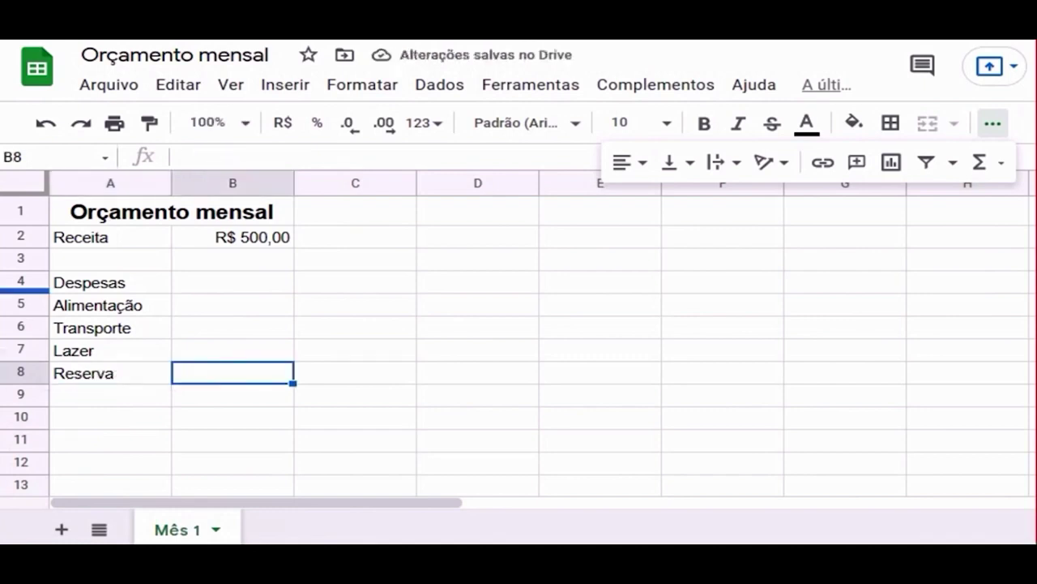
Enter the expense amounts 200 for Alimentação in B5, 100 for Transporte in B6 and 50 for Reserva in B8, leaving Lazer blank.
key(Up)
key(Up)
key(Up)
key(Up)
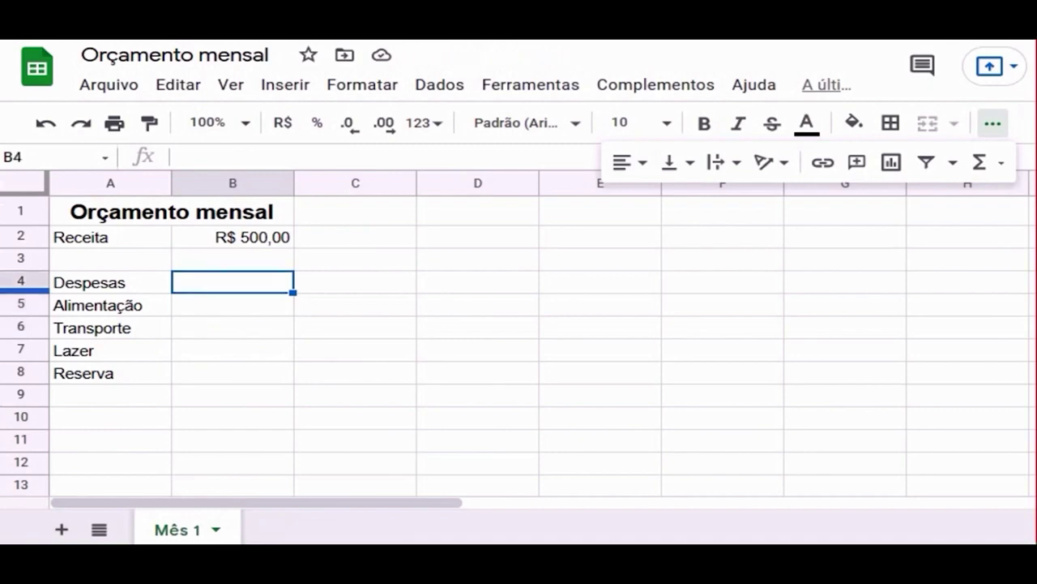
key(Down)
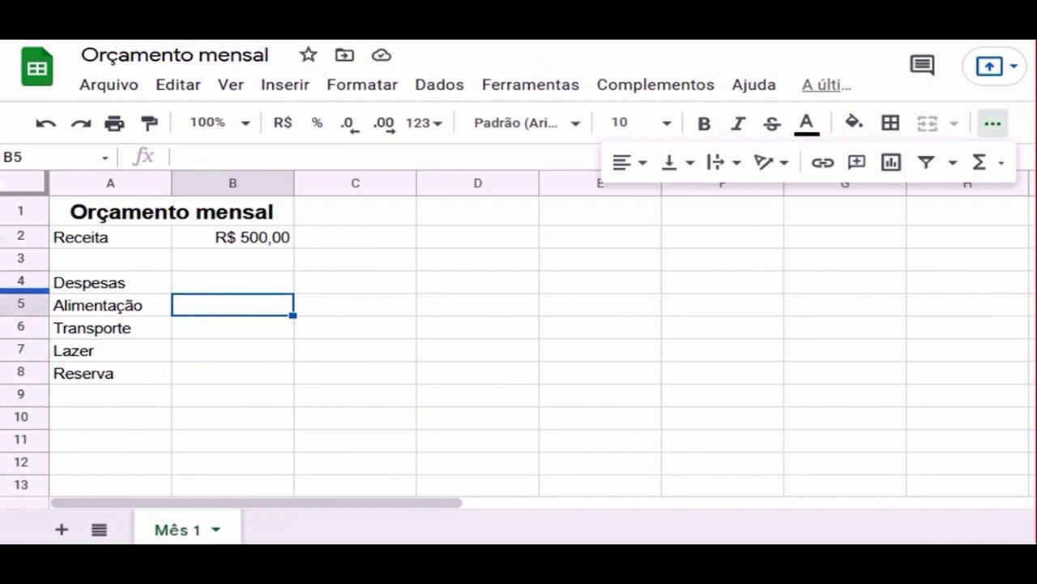
text(200)
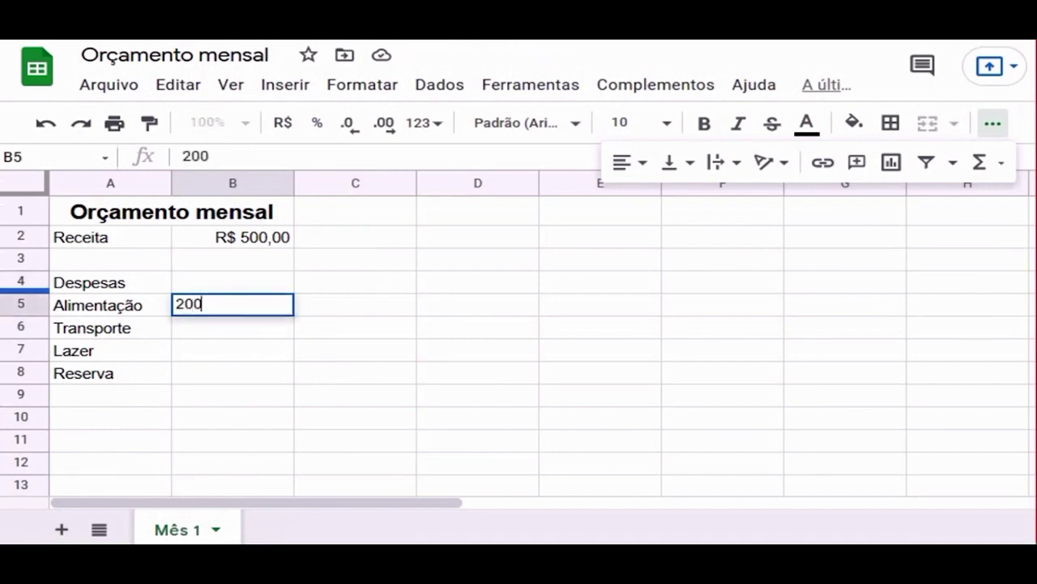
key(Return)
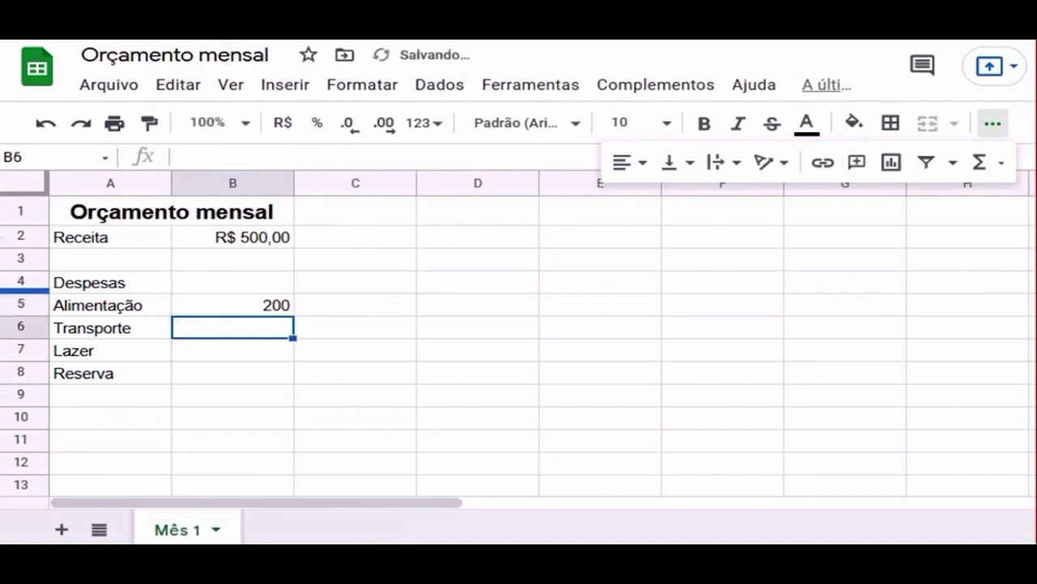
text(100)
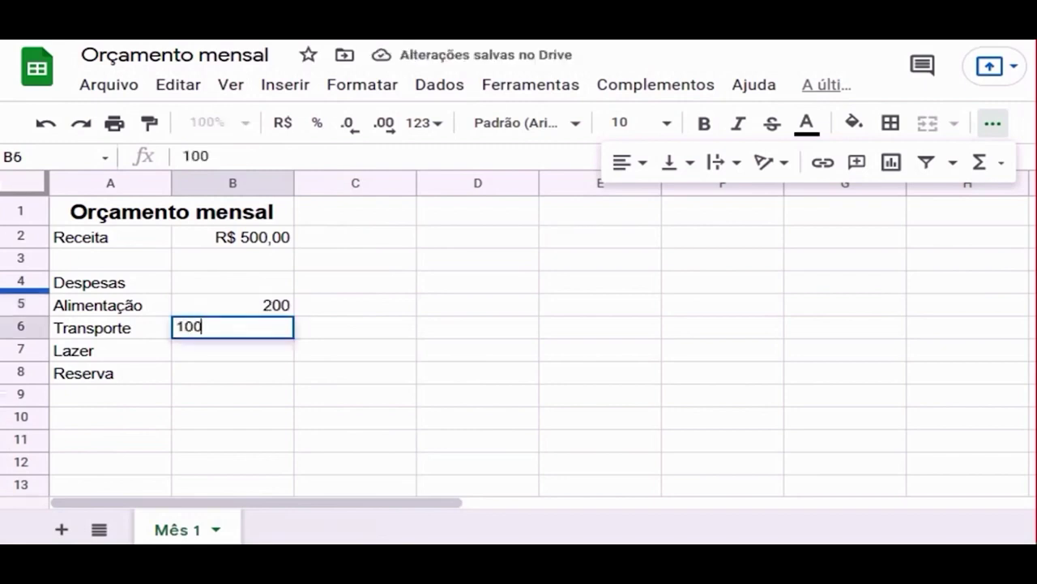
key(Return)
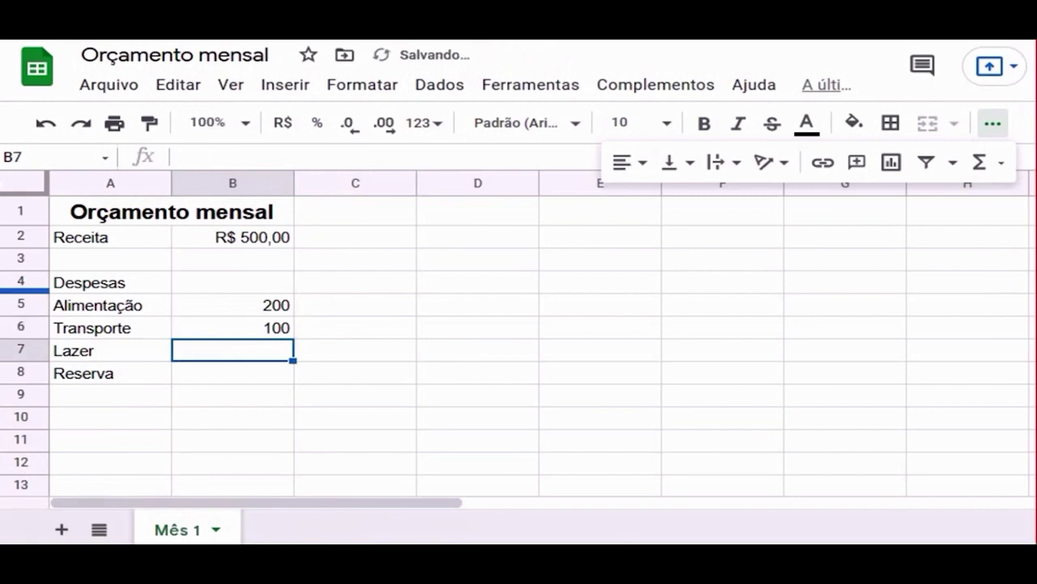
key(Down)
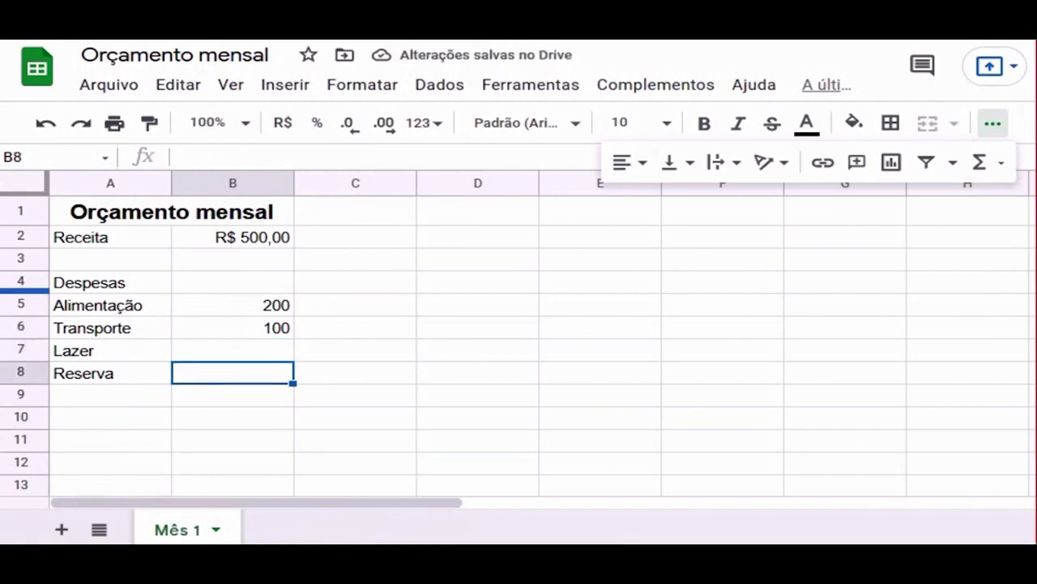
text(50)
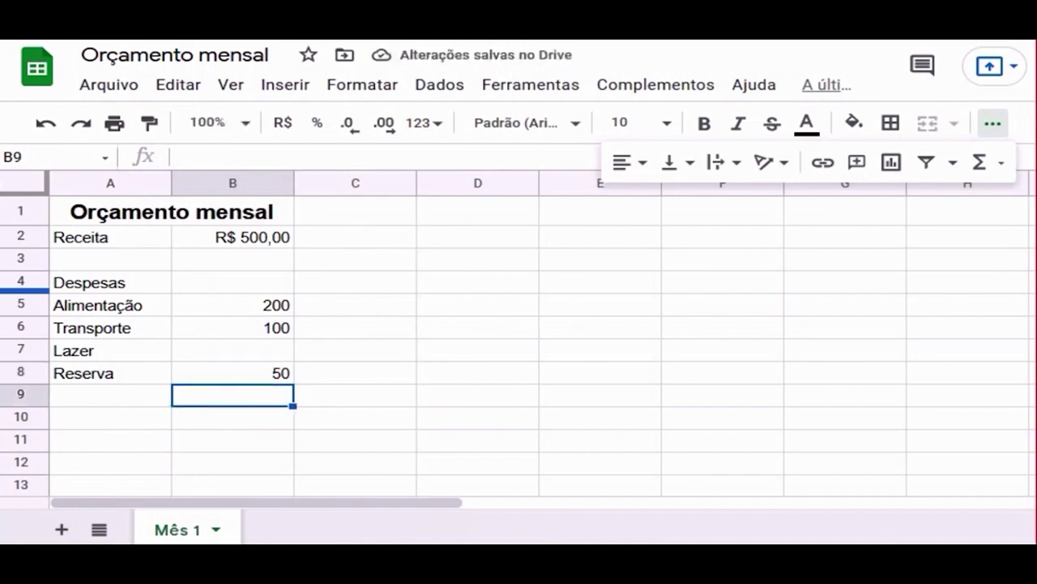
Format the expense amount cells B5:B13 as R$ currency.
key(Up)
key(Up)
key(Up)
key(Up)
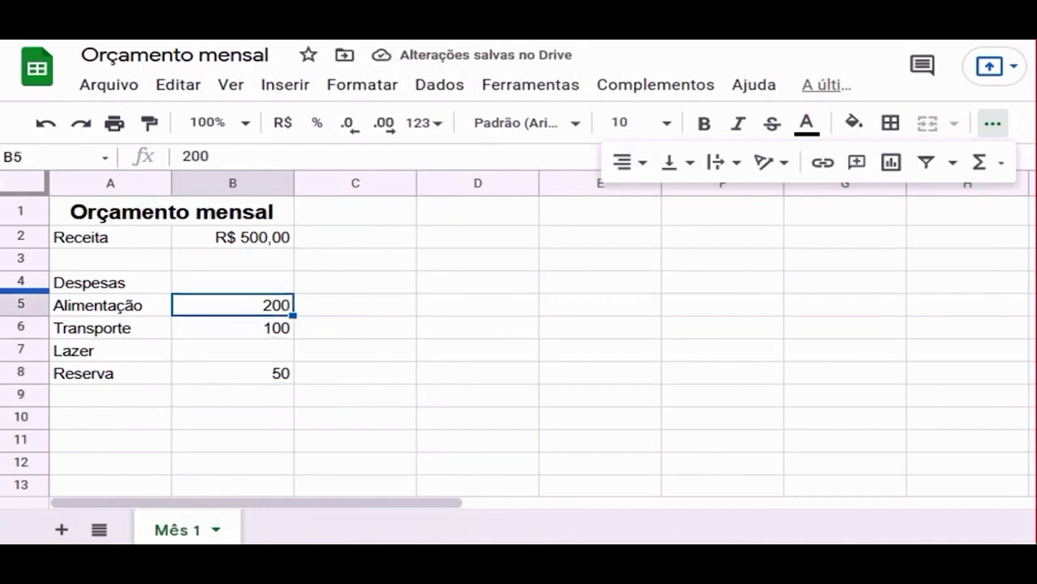
key(shift+Down)
key(shift+Down)
key(shift+Down)
key(shift+Down)
key(shift+Down)
key(shift+Down)
key(shift+Down)
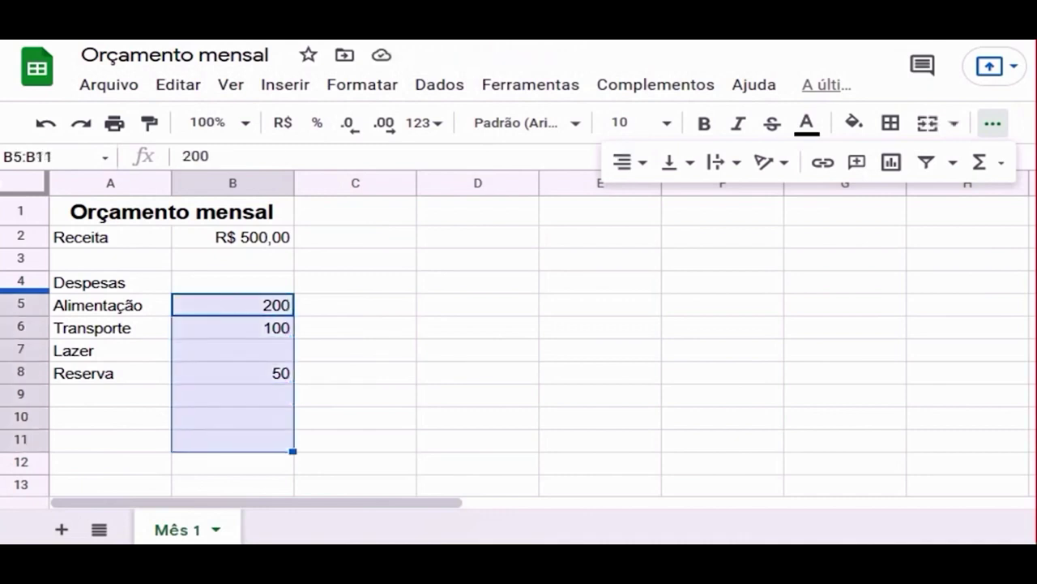
key(shift+Down)
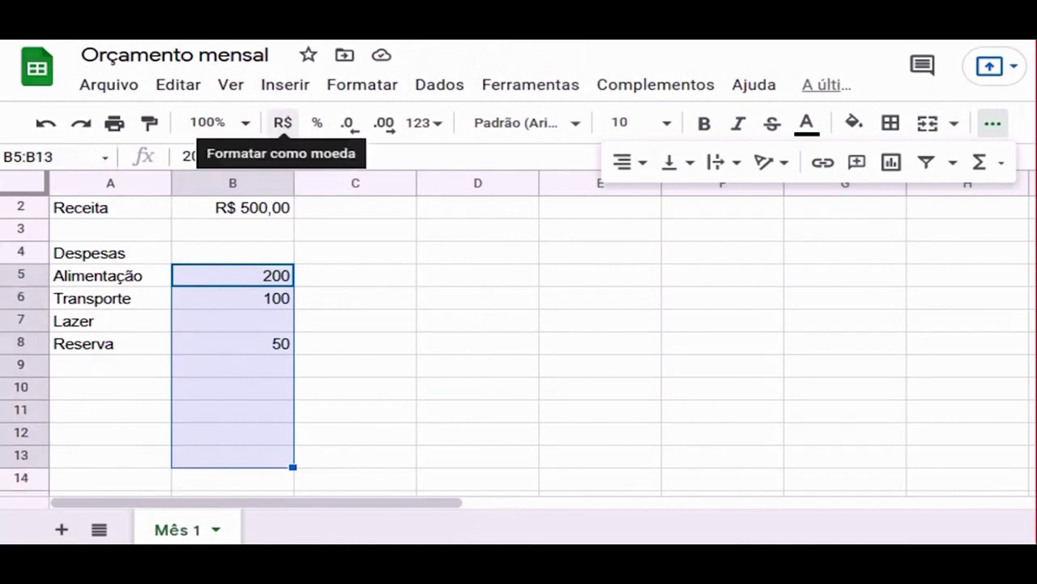
click(283, 122)
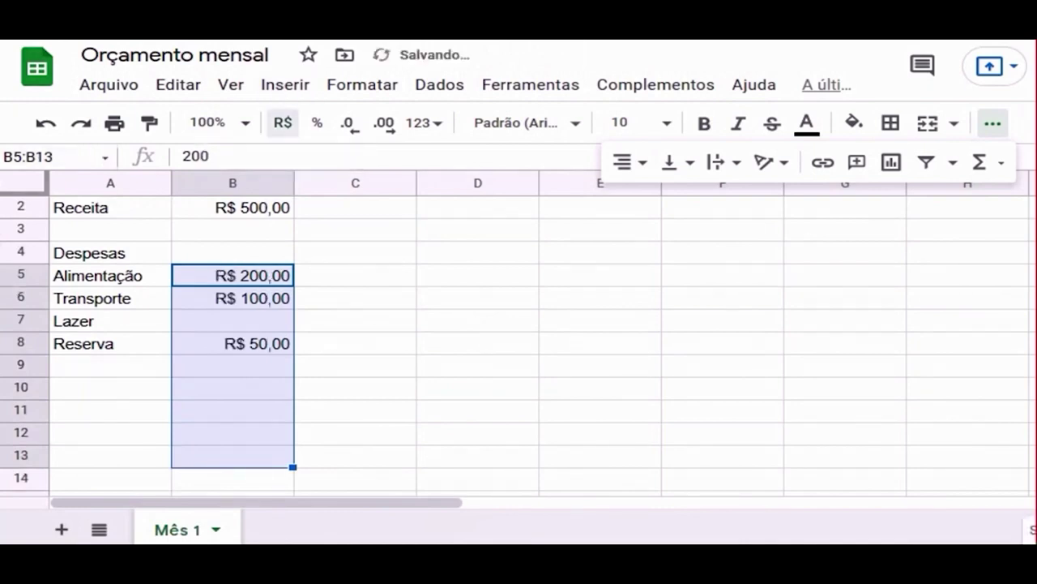
Enter the label "Saldo" in cell A12, below the expense list.
key(Up)
key(Up)
key(Up)
key(Up)
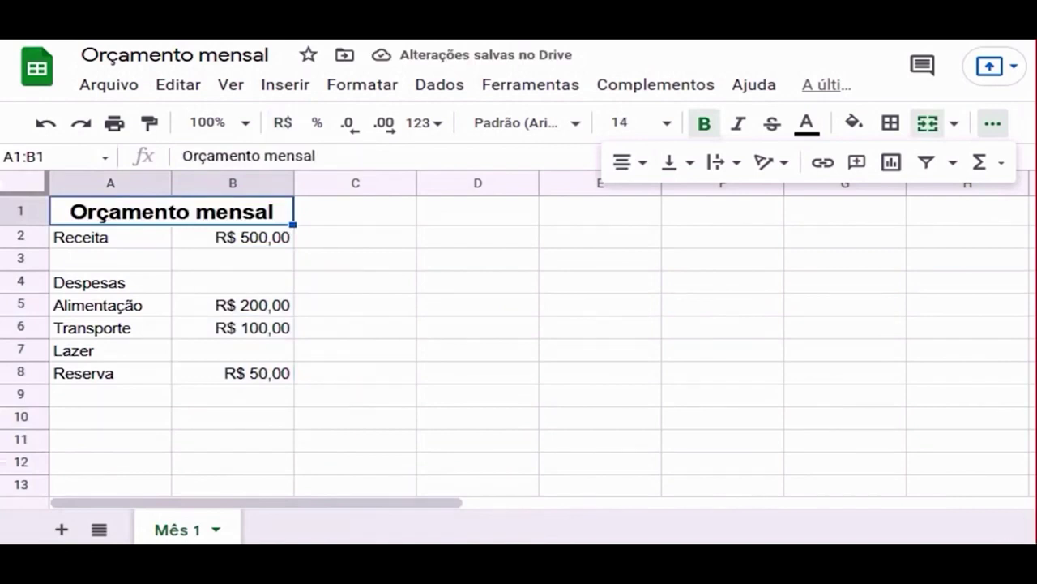
click(232, 462)
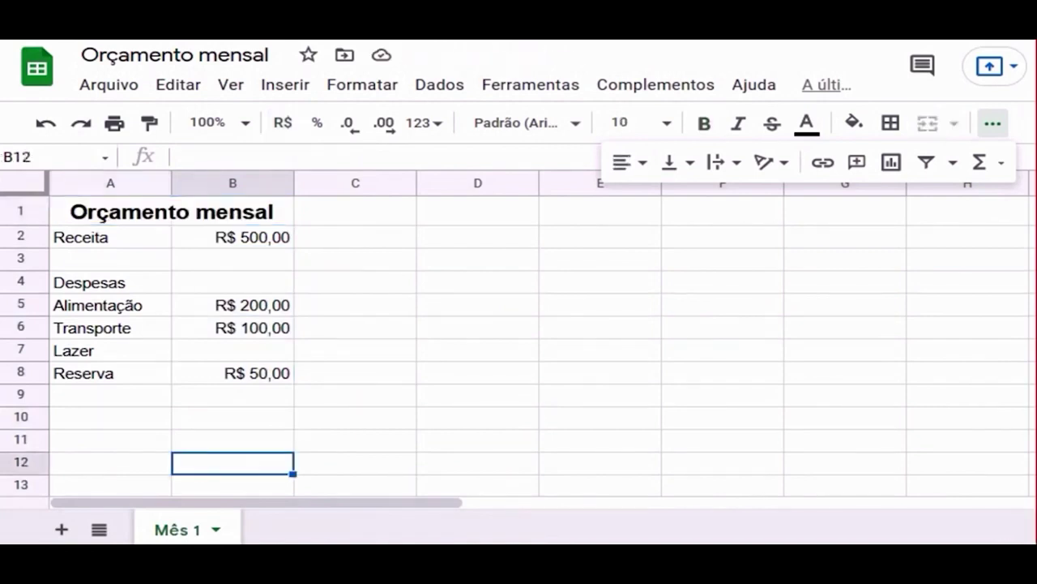
click(110, 461)
text(Saldo)
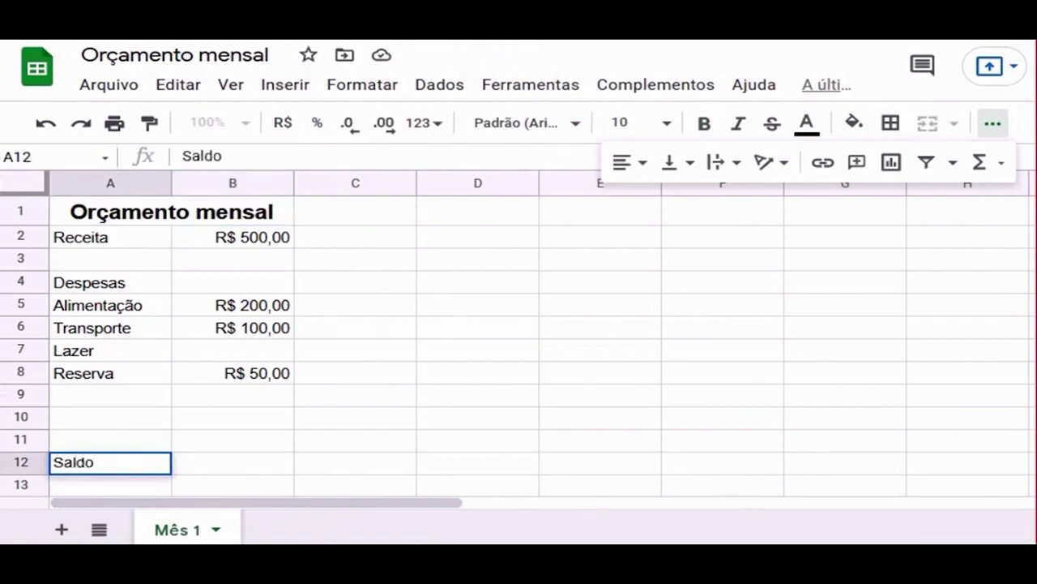
key(Tab)
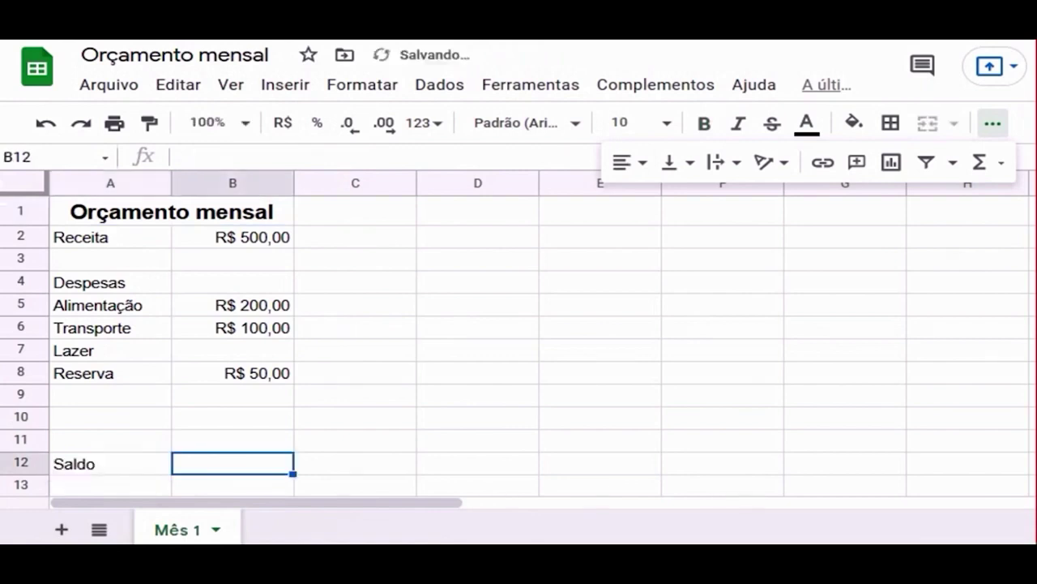
Enter the formula =B2-B5-B6-B7-B8-B9-B10-B11 in B12 to subtract all expenses from the income.
text(=)
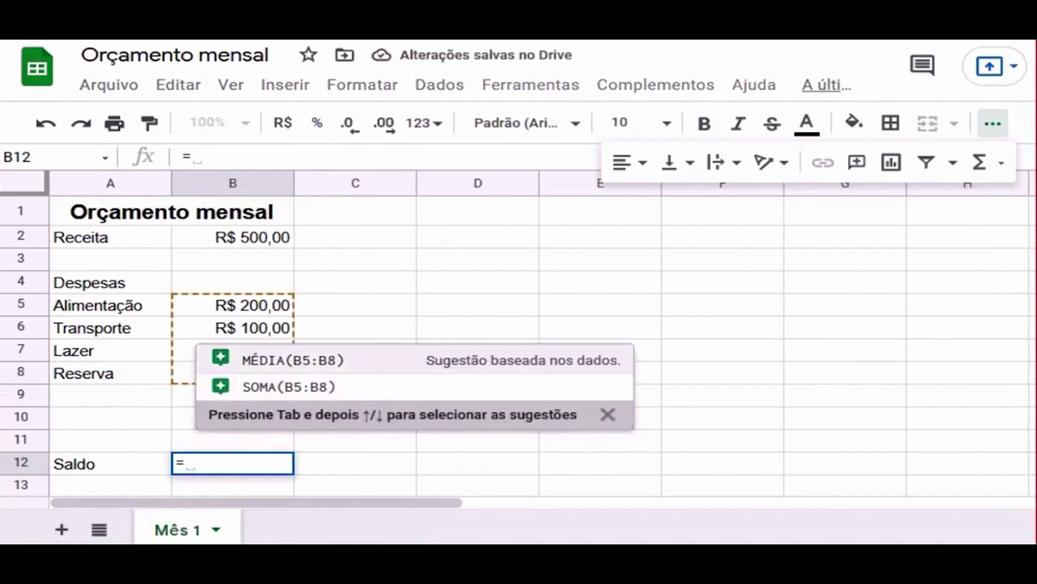
text(B2)
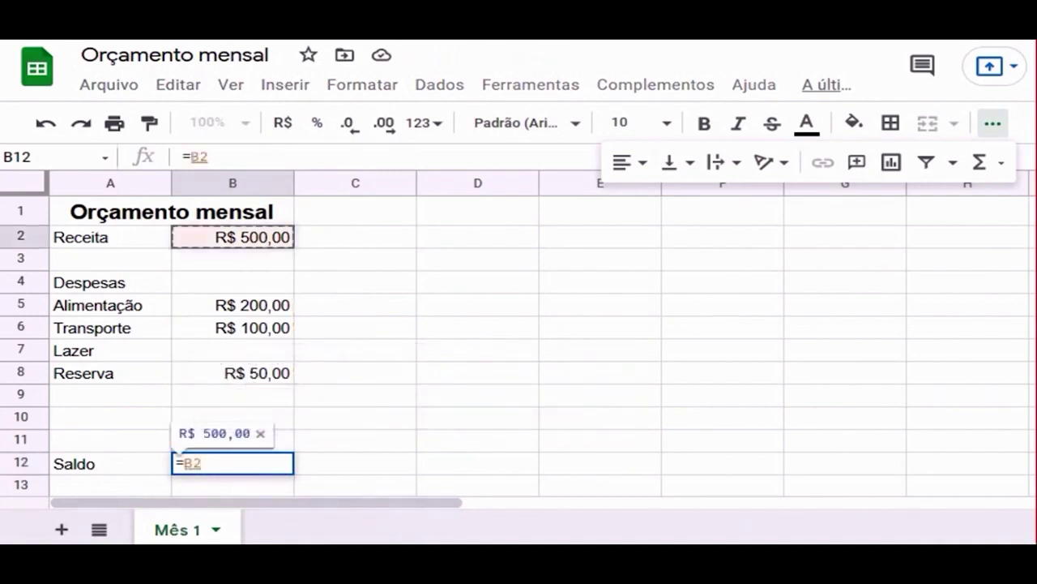
text(-)
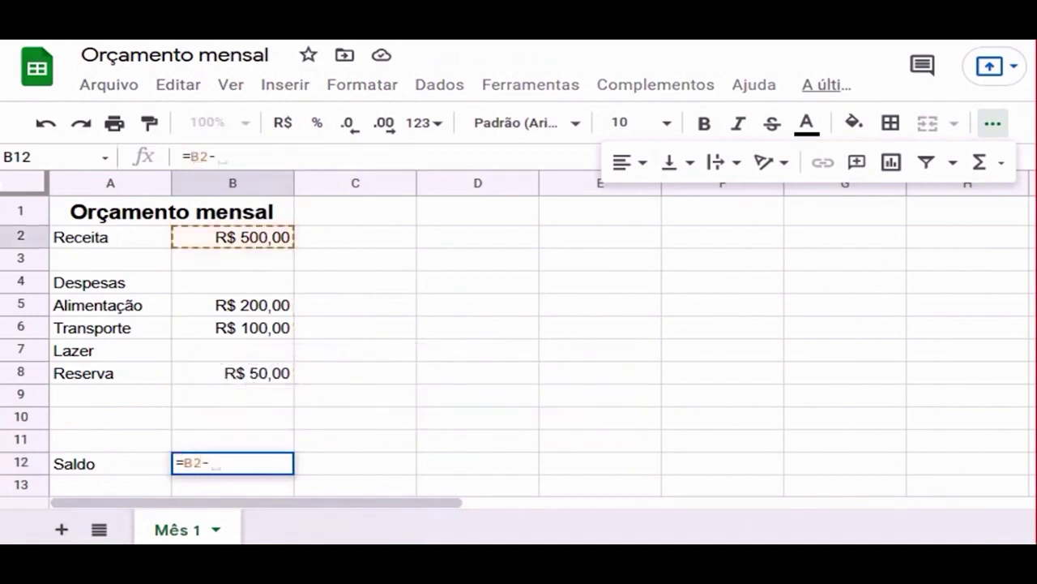
text(B5-)
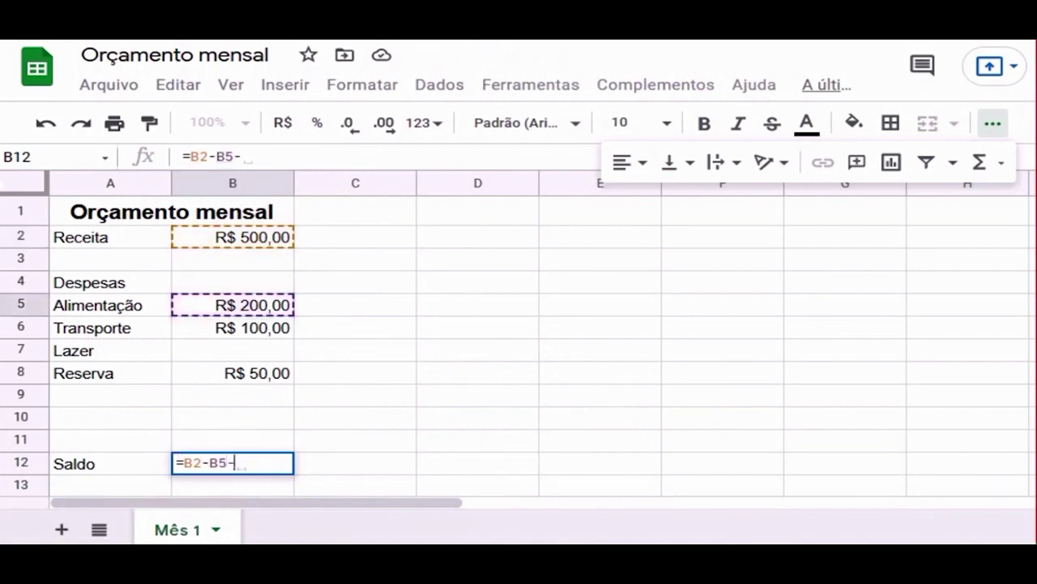
text(B6-)
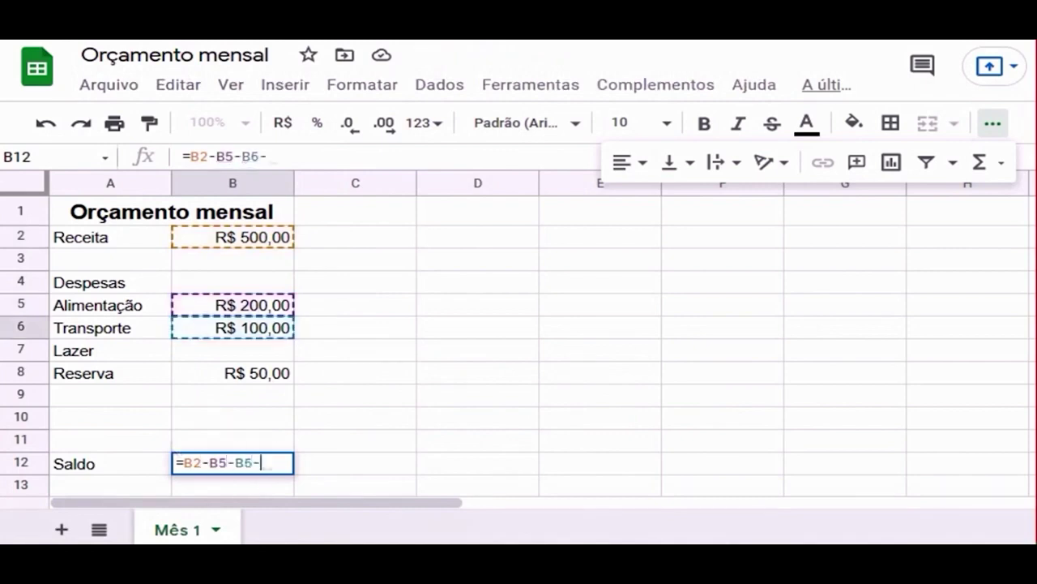
text(B7-)
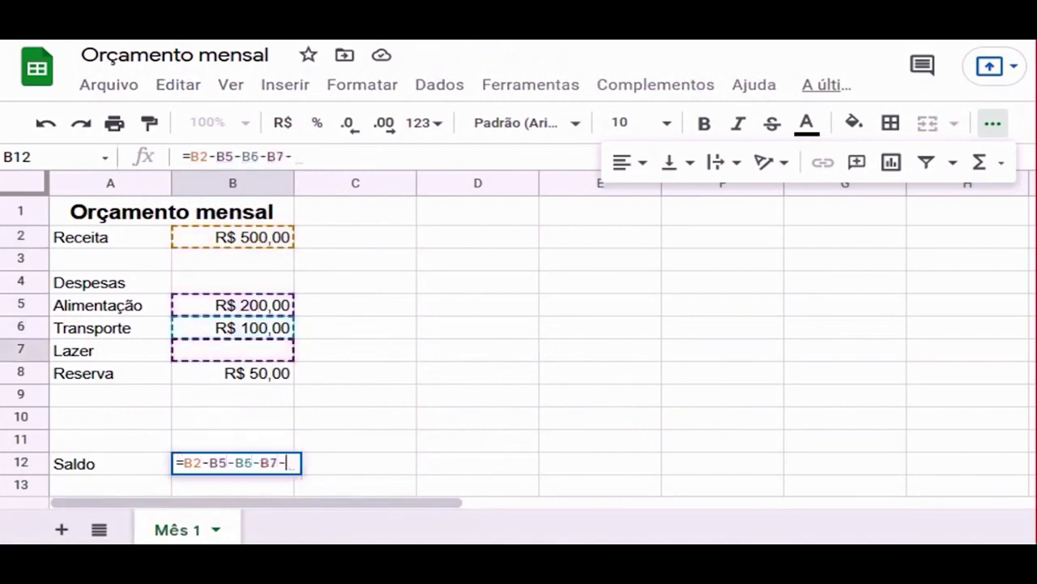
text(B8-)
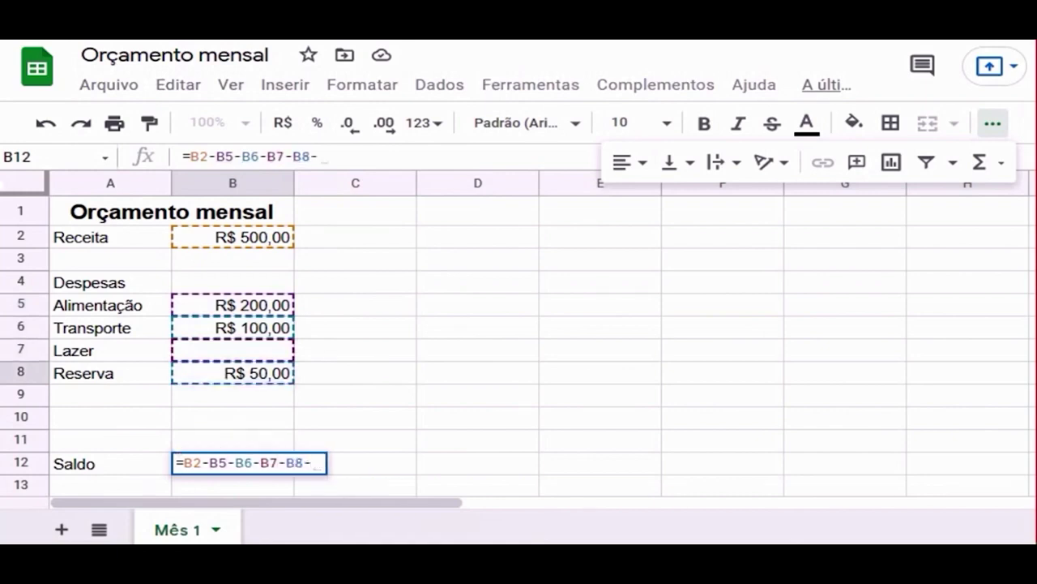
click(233, 395)
text(-)
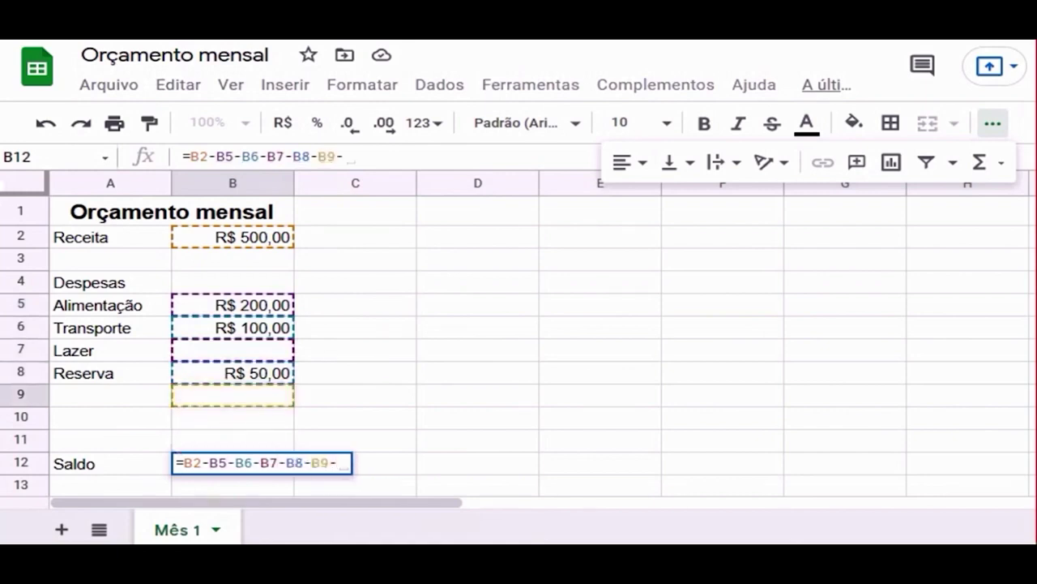
click(232, 417)
text(-)
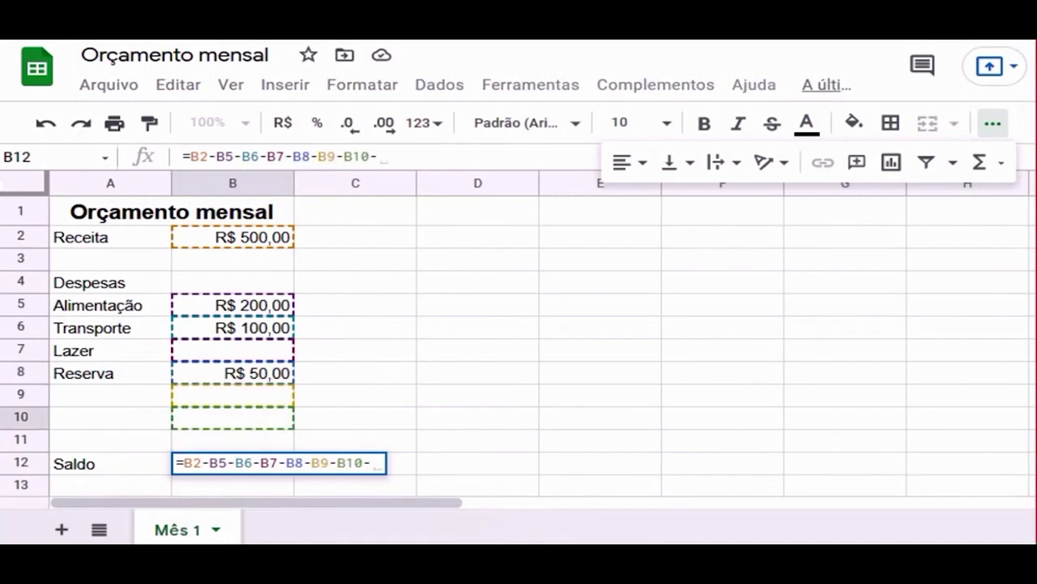
click(233, 440)
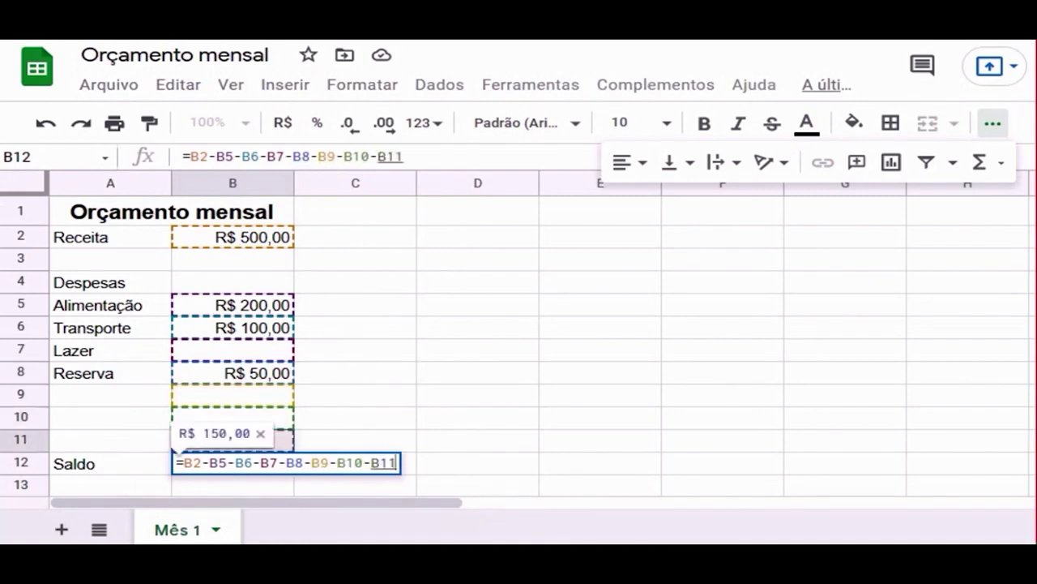
key(Return)
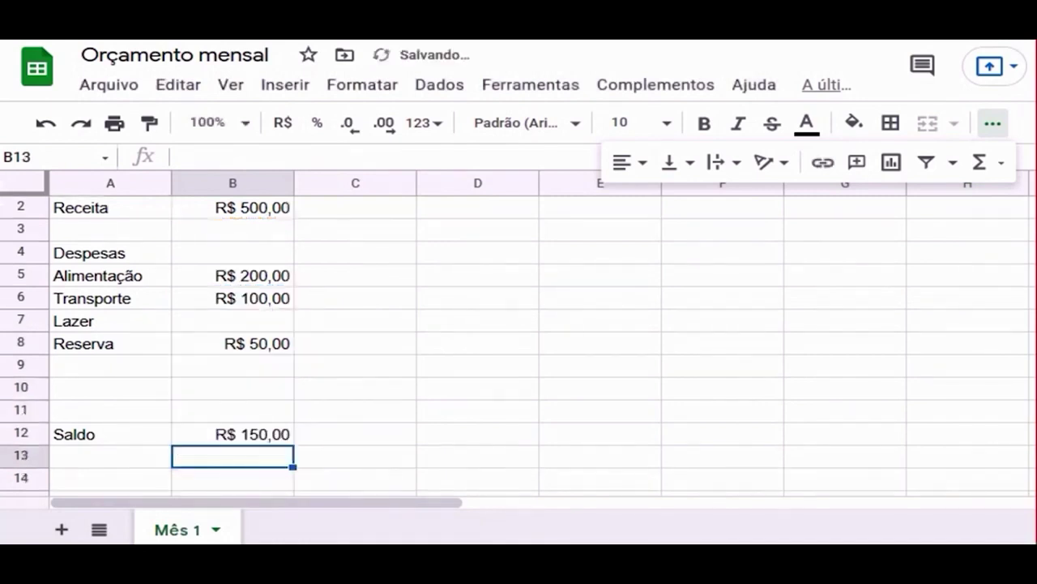
Apply borders around and between all cells of the budget table A1:B12.
key(Up)
key(Up)
key(Up)
key(Up)
key(Up)
key(Up)
key(Up)
key(Up)
key(Up)
key(Up)
key(Up)
key(Up)
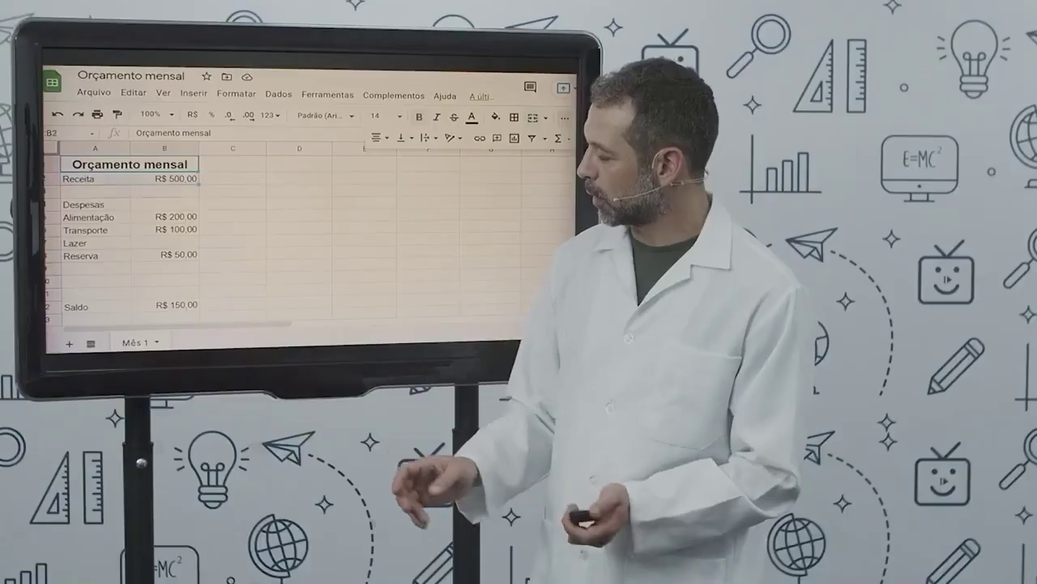
key(shift+Down)
key(shift+Down)
key(shift+Down)
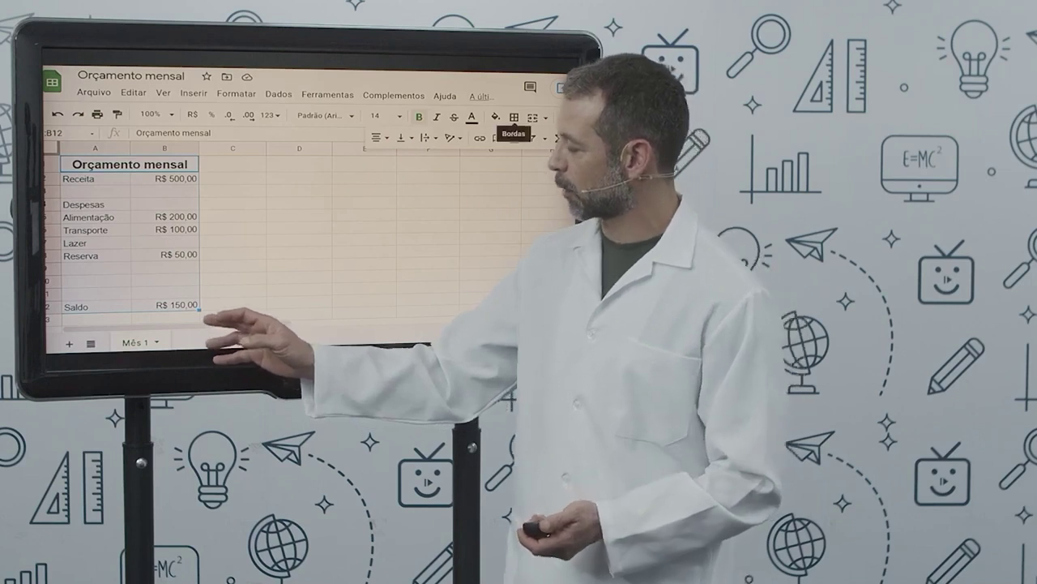
click(519, 140)
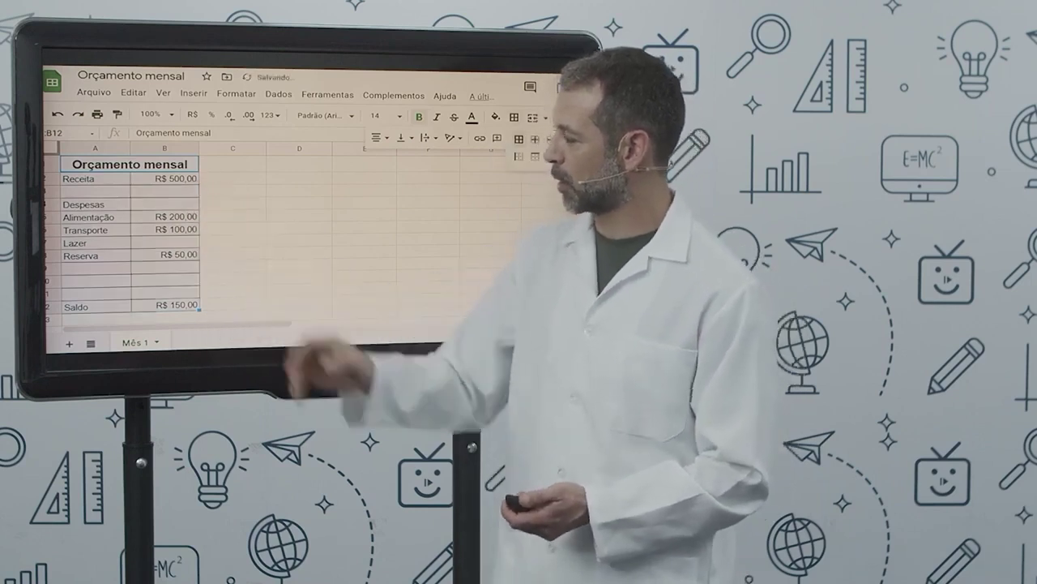
click(233, 203)
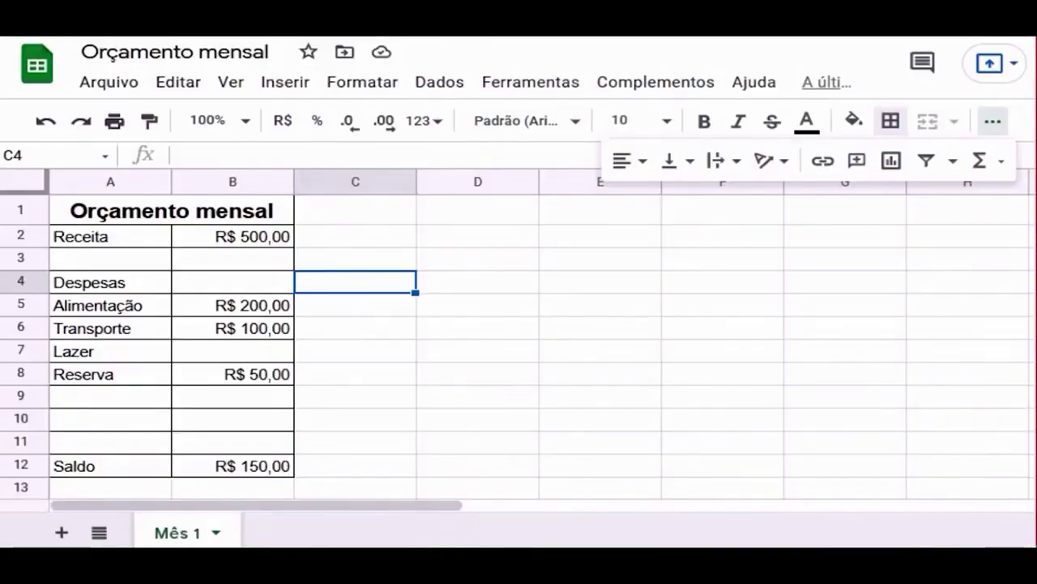
Extend the merged title cell "Orçamento mensal" across A1:C1.
click(171, 210)
key(shift+Right)
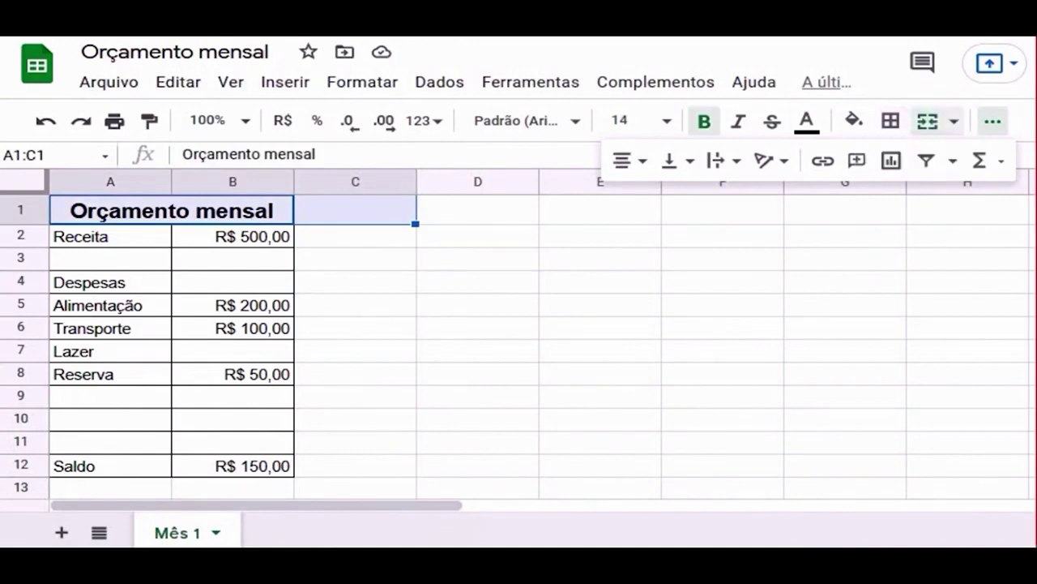
click(928, 121)
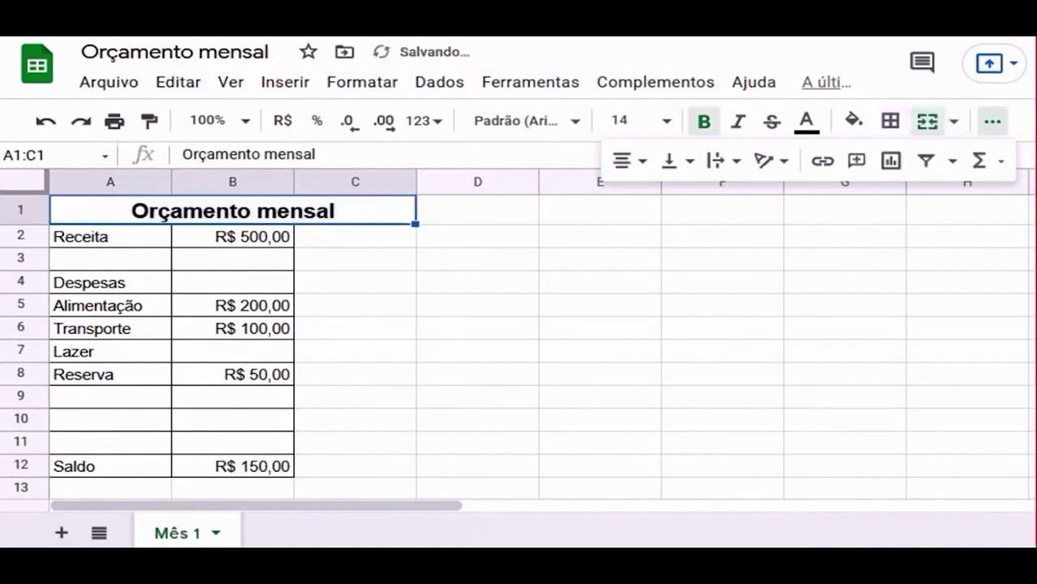
click(355, 236)
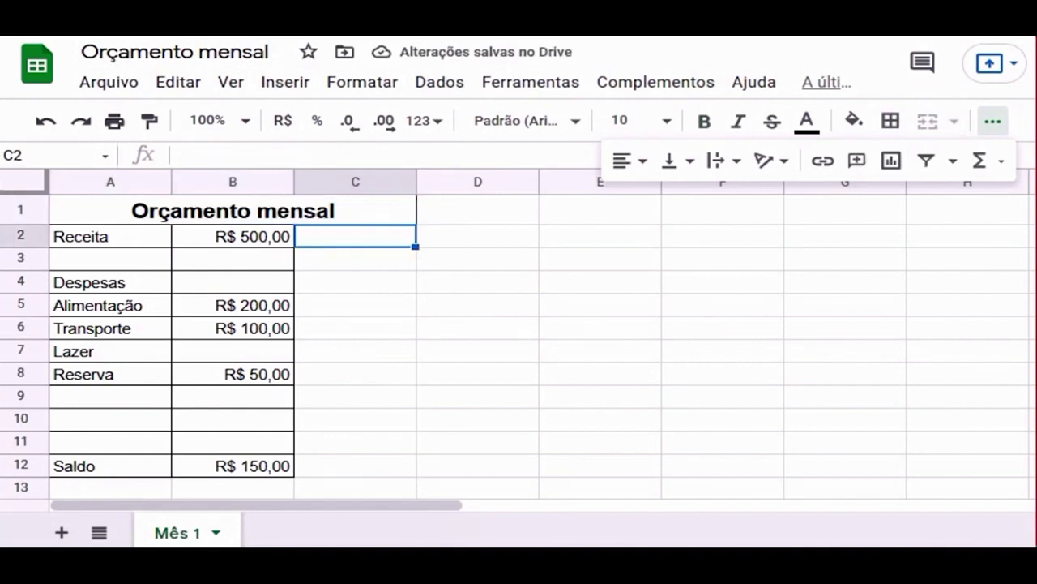
Enter the formula =B5/B2 in C5 to calculate the Alimentação expense as a share of the income.
click(355, 305)
text(=)
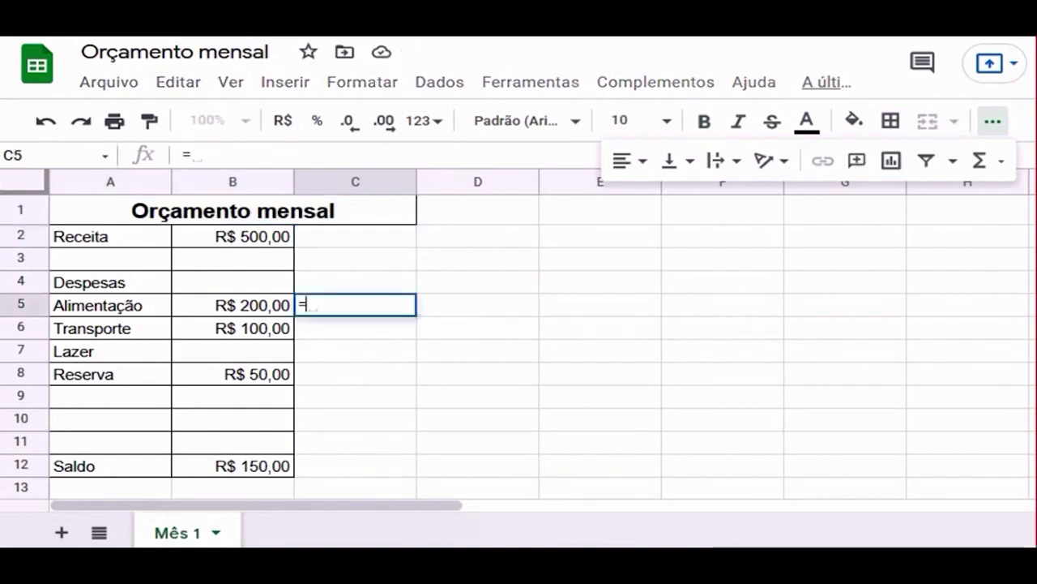
text(B5)
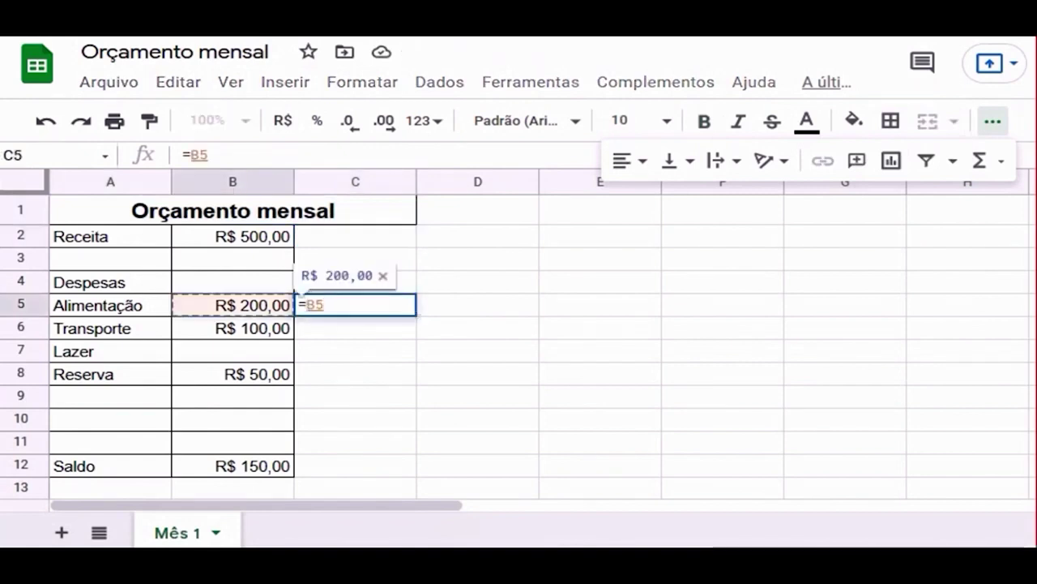
text(/)
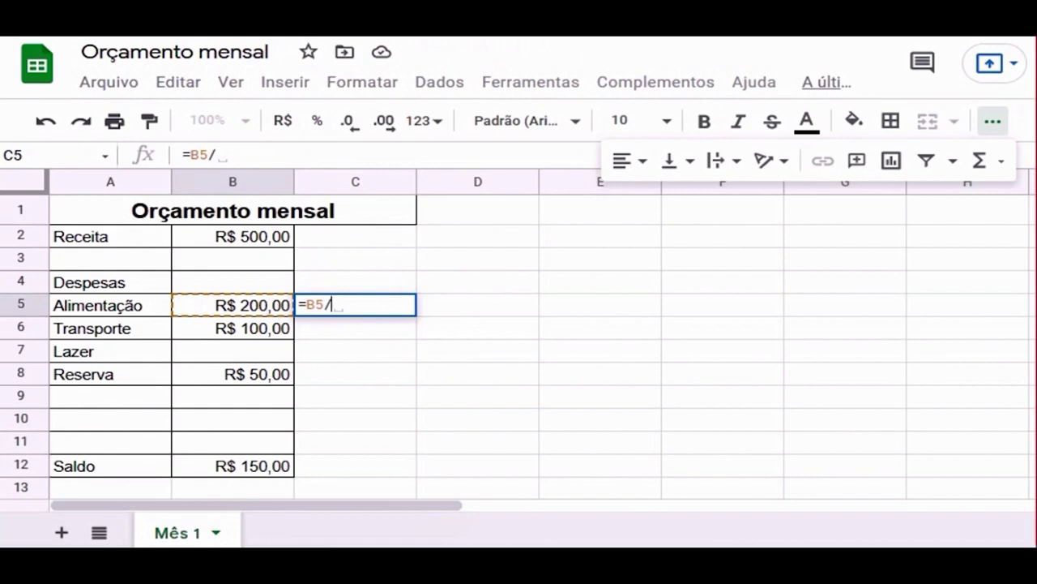
click(232, 236)
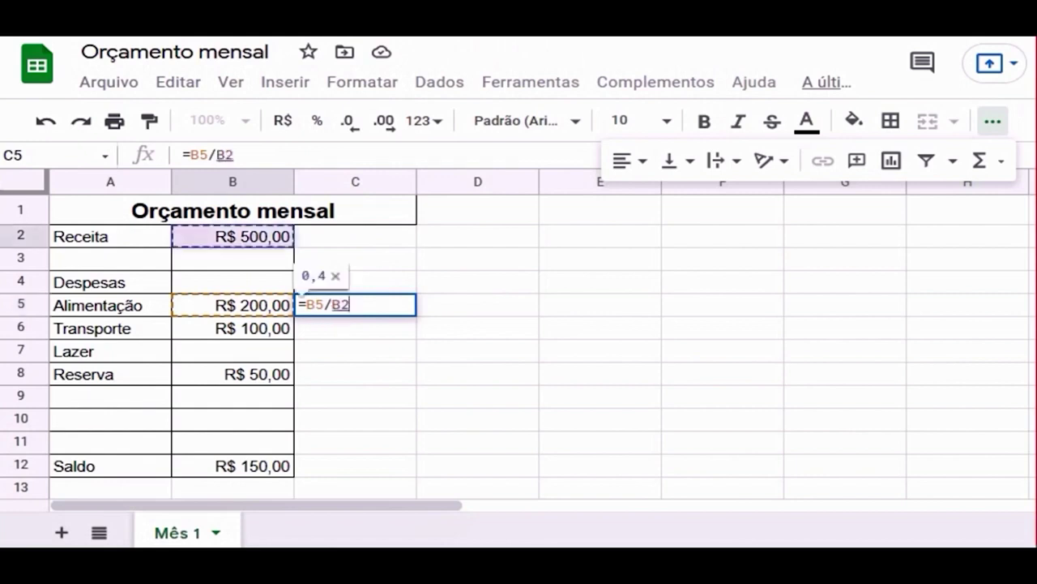
key(Return)
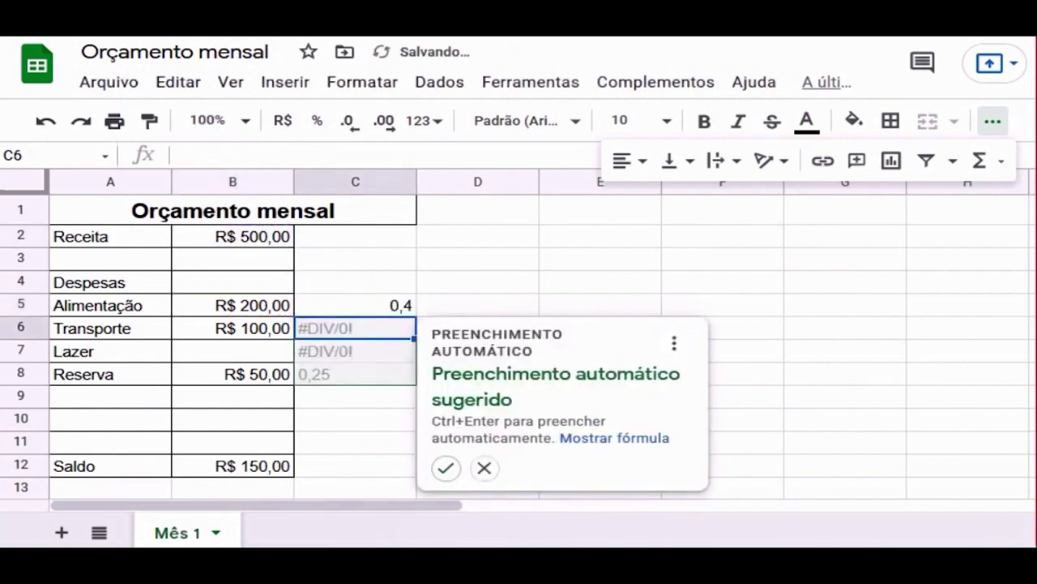
Format C5 as a percentage and center column C horizontally.
click(355, 304)
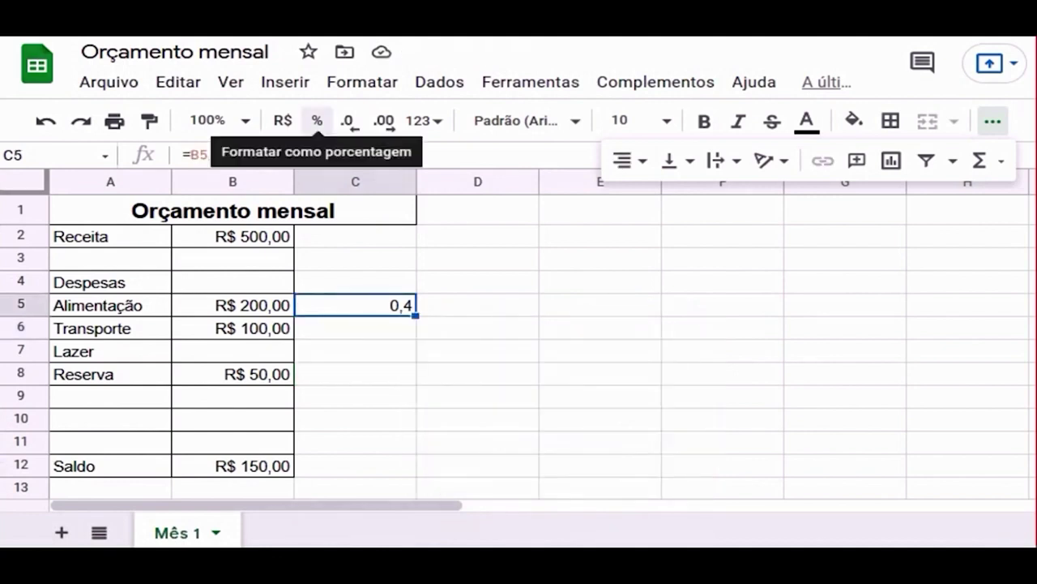
click(317, 120)
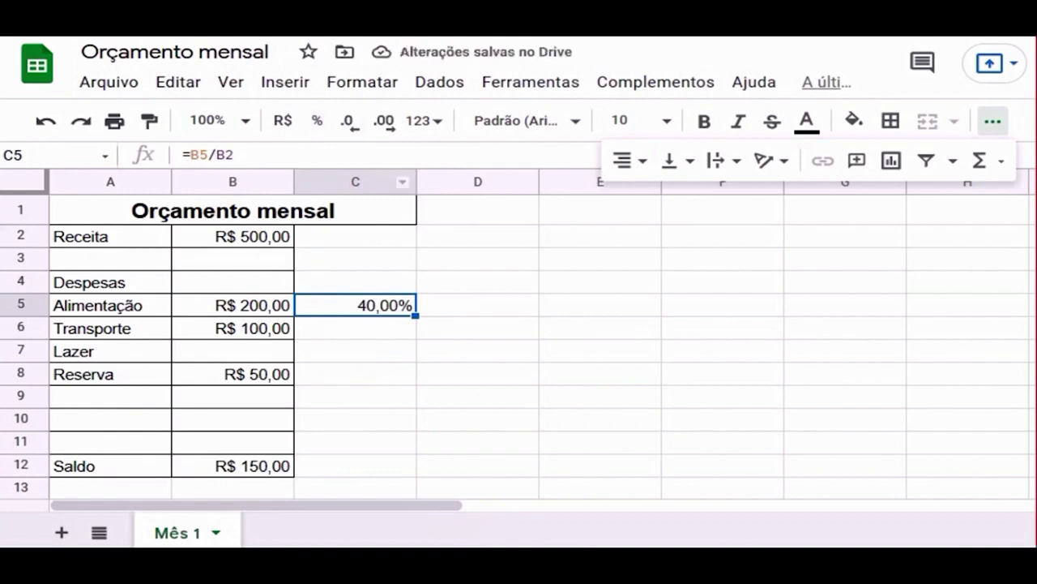
click(355, 181)
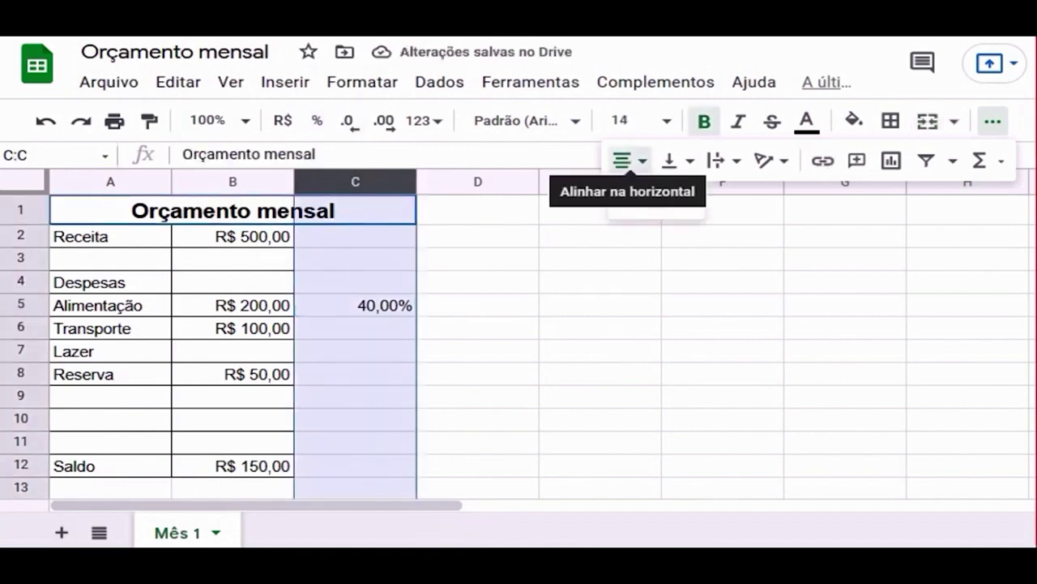
click(628, 160)
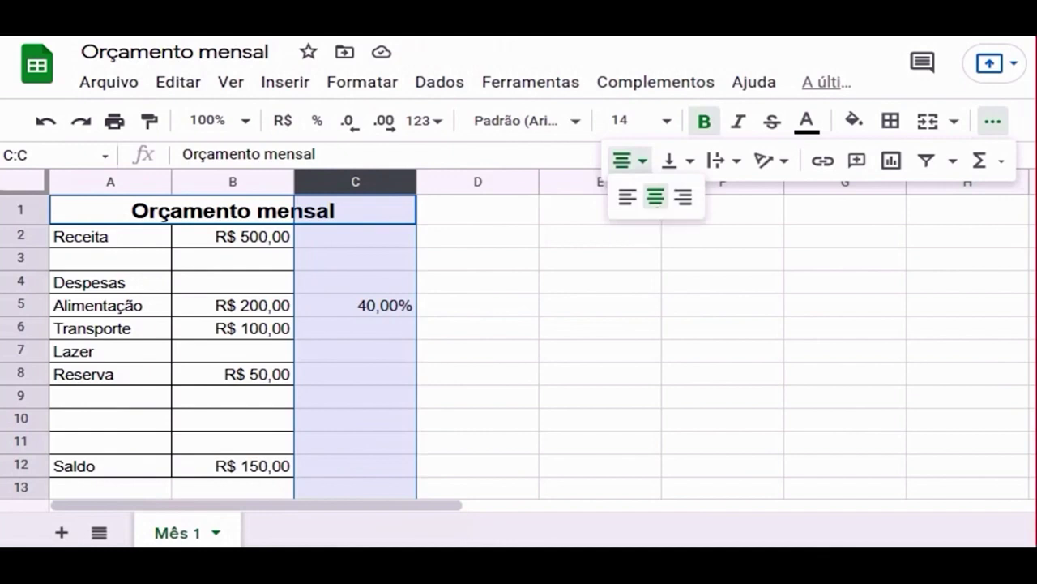
click(655, 196)
click(355, 304)
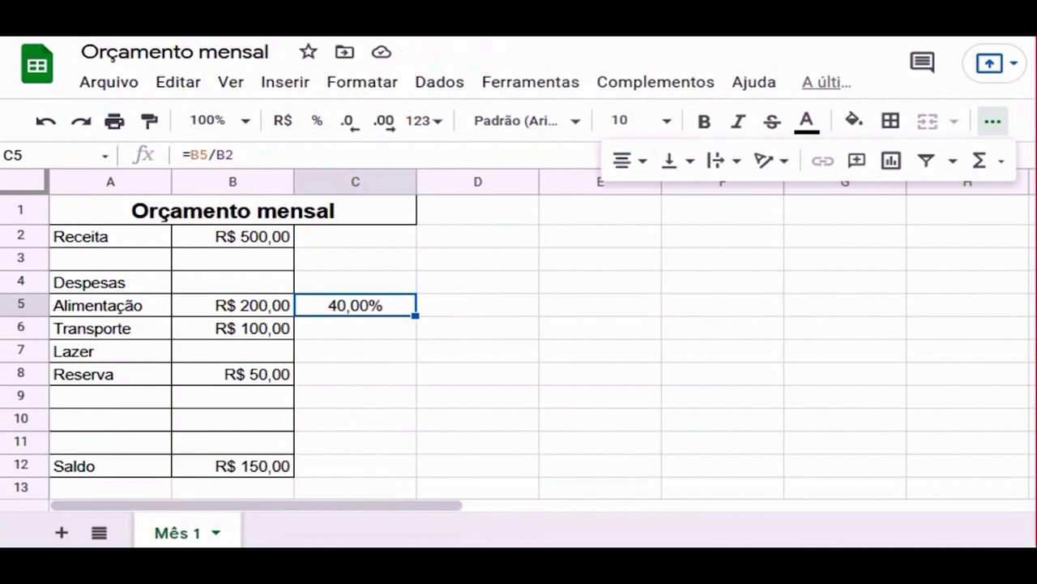
Enter the formula =B6/B2 in C6 for the Transporte expense and format the cell as a percentage.
click(355, 328)
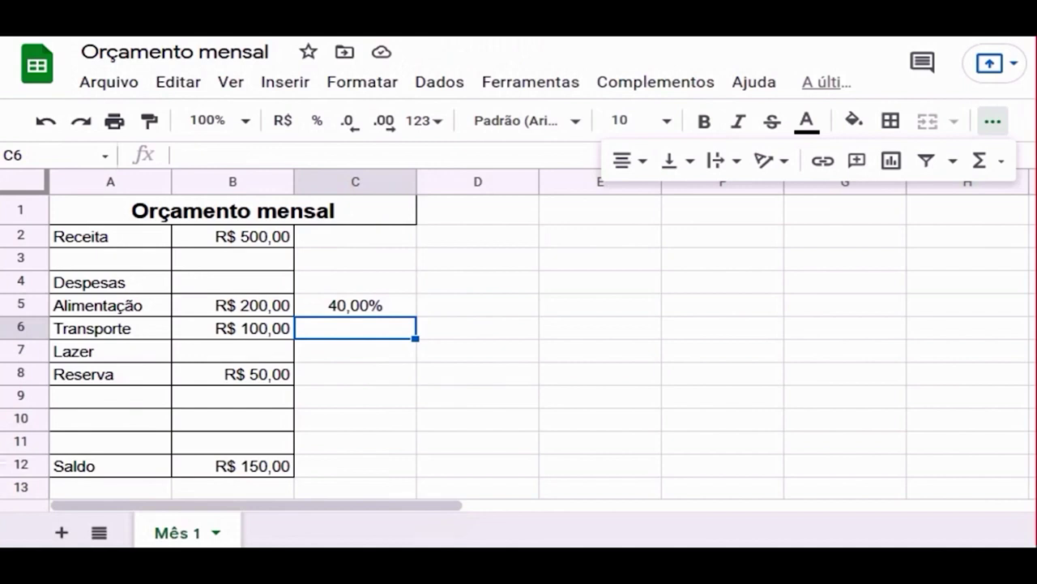
text(=)
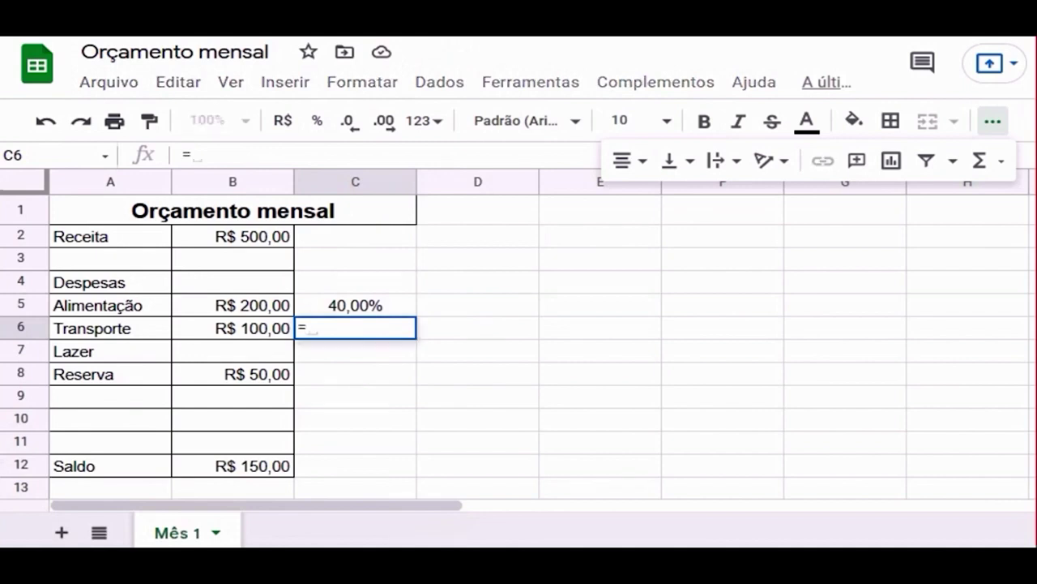
key(Left)
text(/)
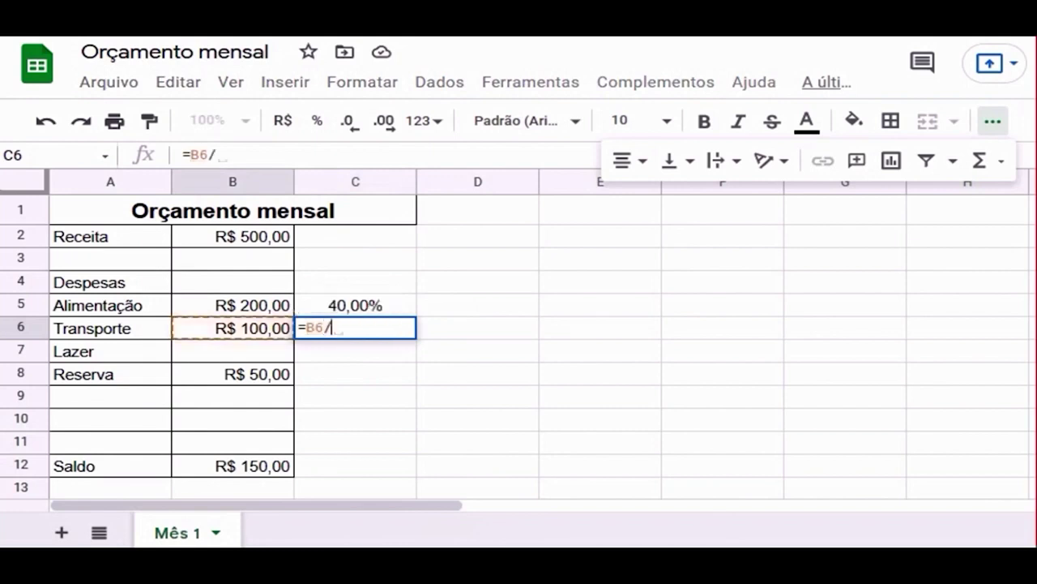
click(233, 236)
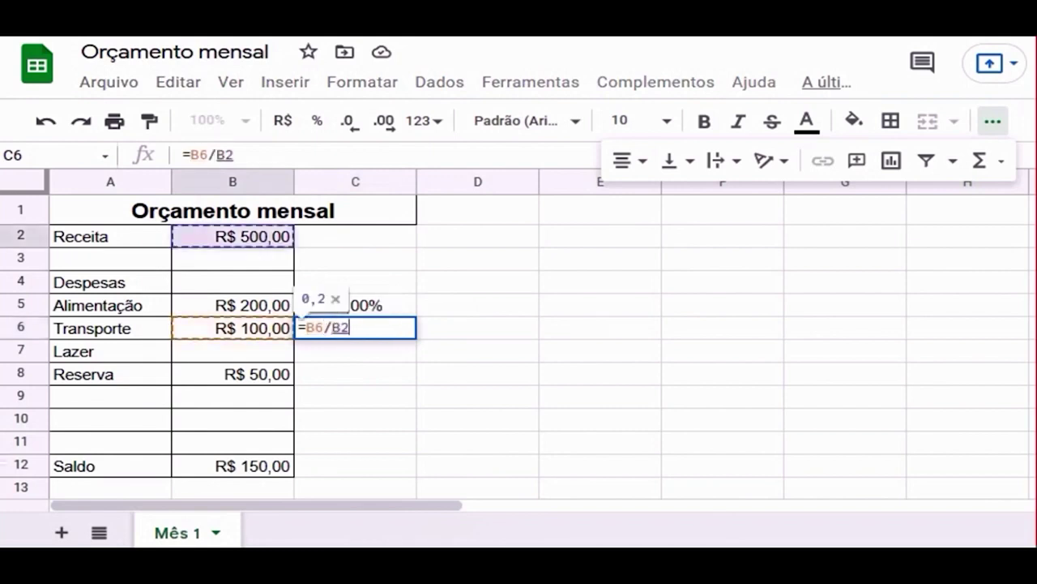
key(Return)
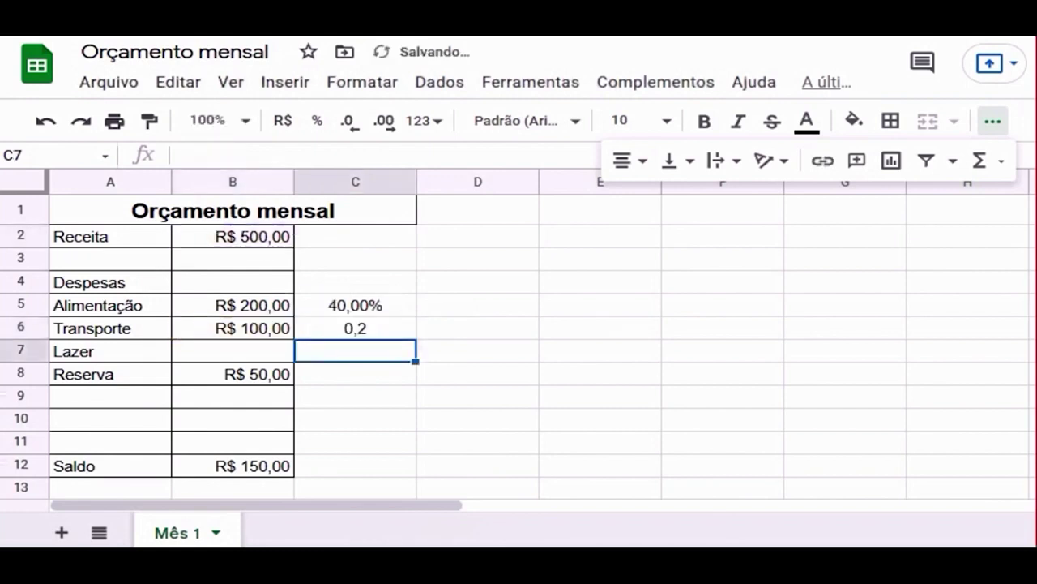
key(Up)
click(317, 120)
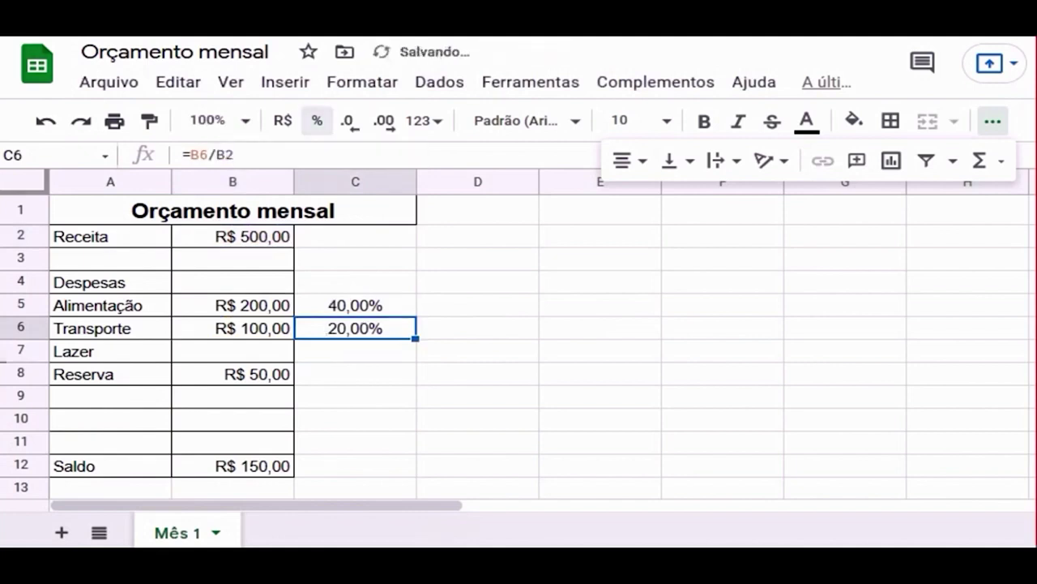
Reduce the number format of cells C5:C12 to percentages without decimal places.
key(shift+Down)
key(shift+Down)
key(shift+Down)
key(shift+Down)
key(shift+Down)
key(shift+Down)
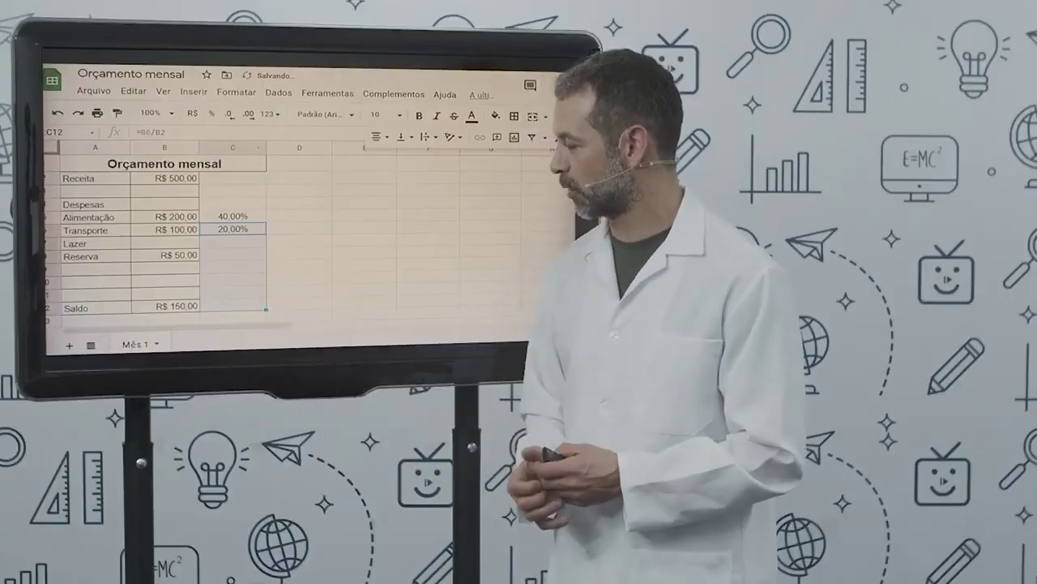
click(232, 216)
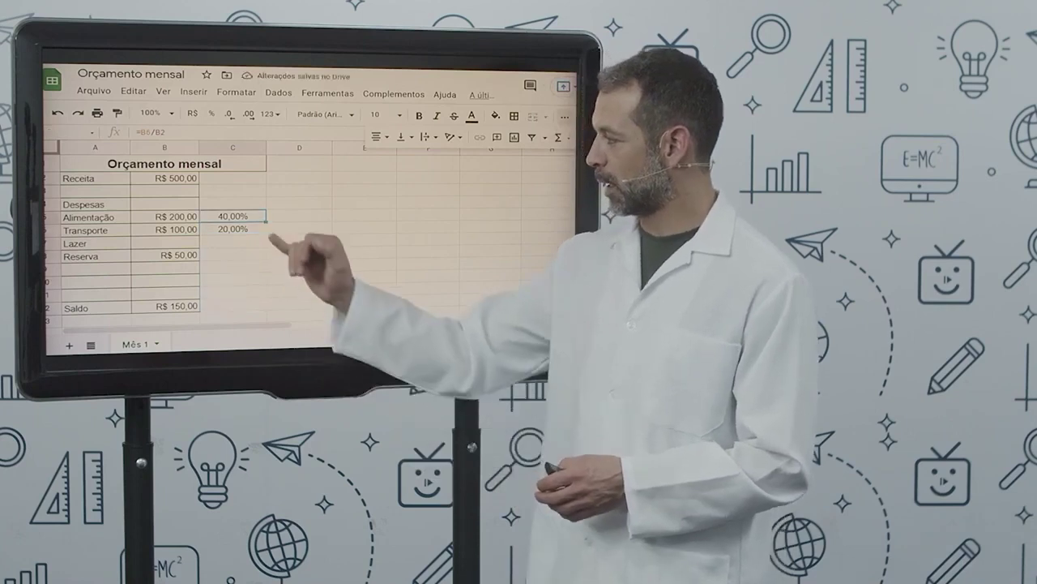
drag(233, 216, 233, 307)
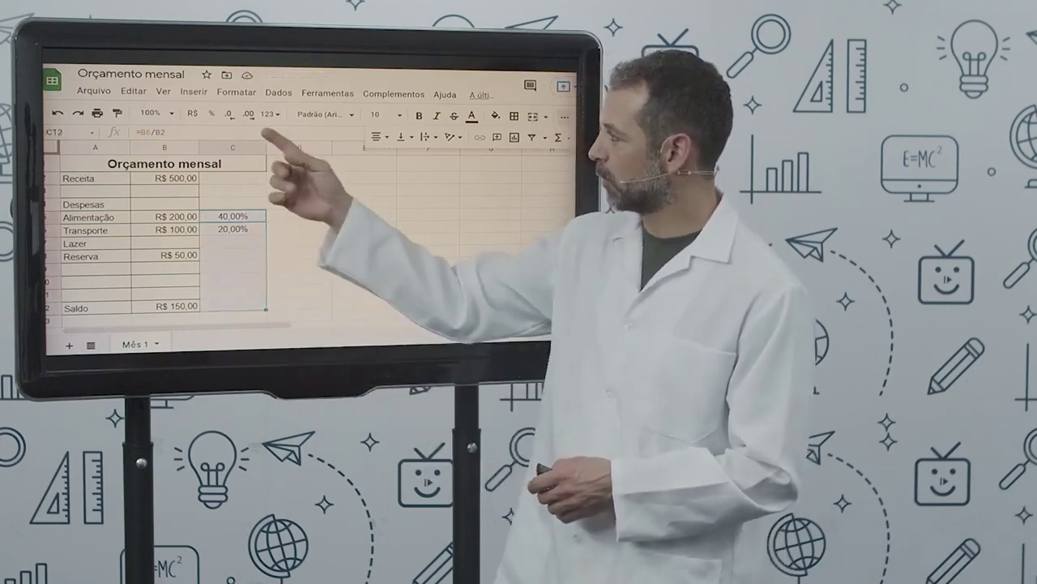
click(248, 113)
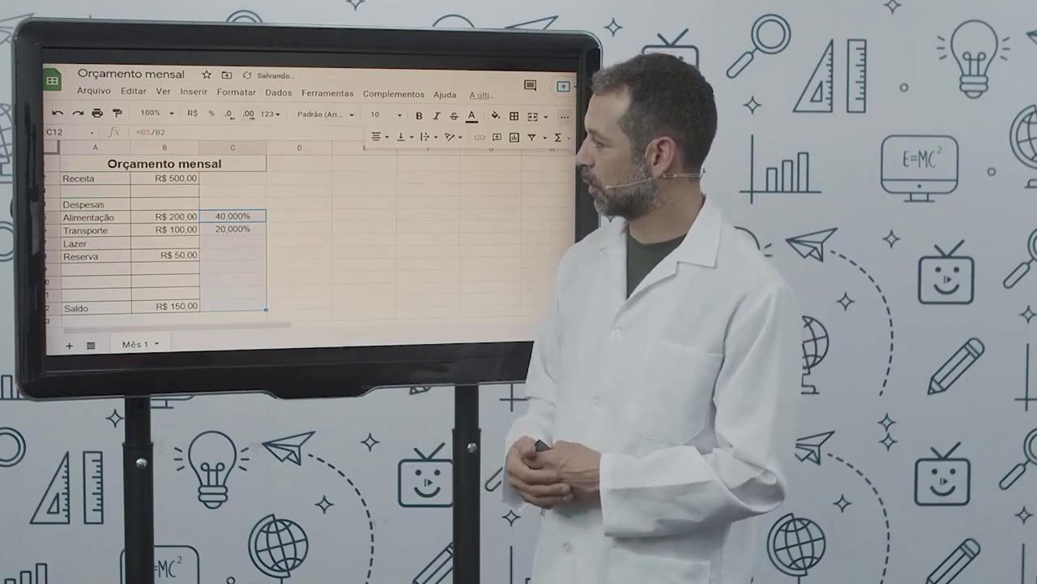
click(230, 113)
click(230, 113)
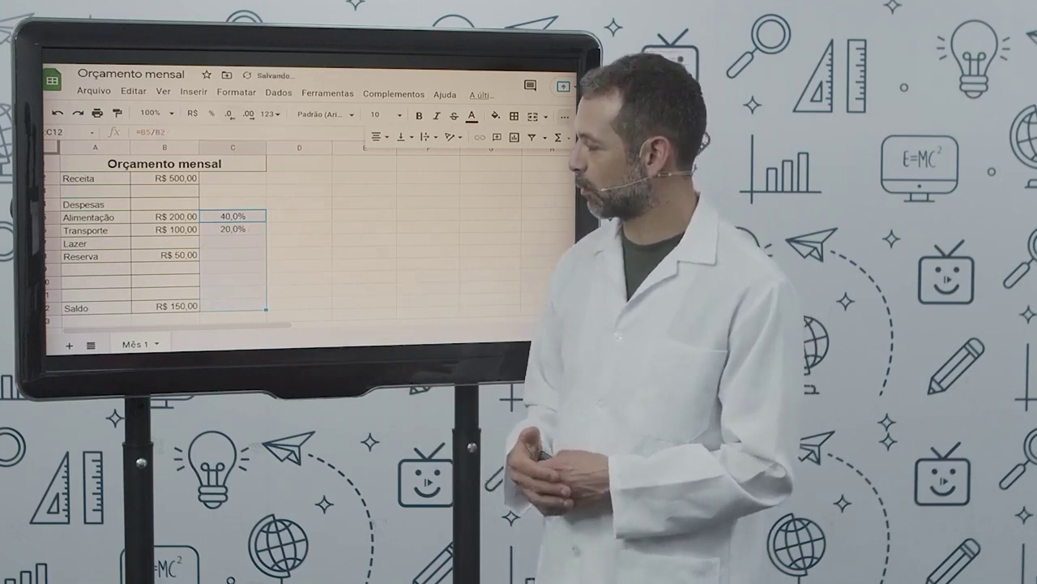
click(230, 112)
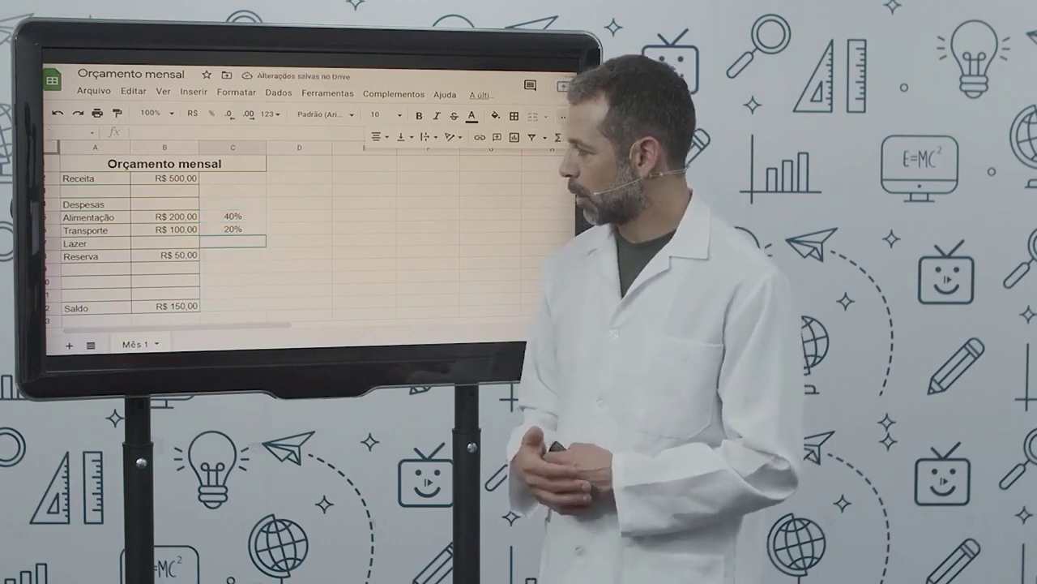
Try to fill the formula with relative references from C6 down through C12, and undo the fill.
click(232, 242)
click(233, 228)
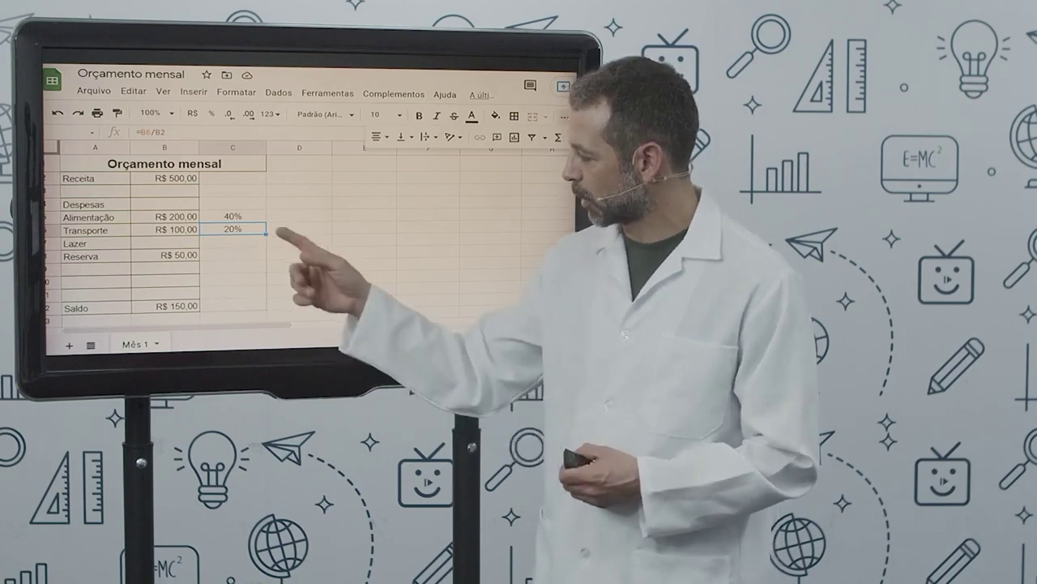
drag(266, 234, 266, 306)
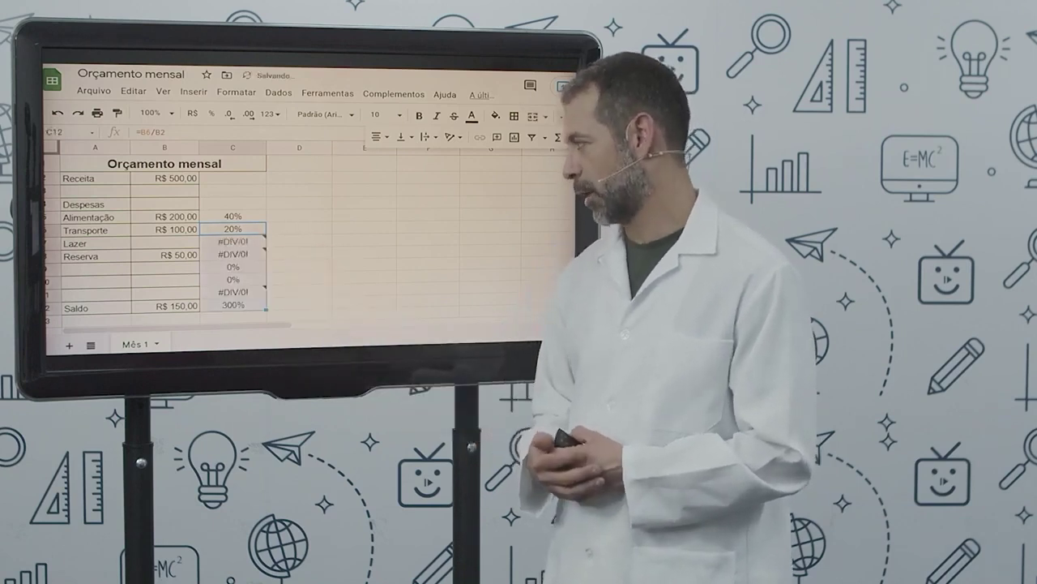
mouse_move(233, 242)
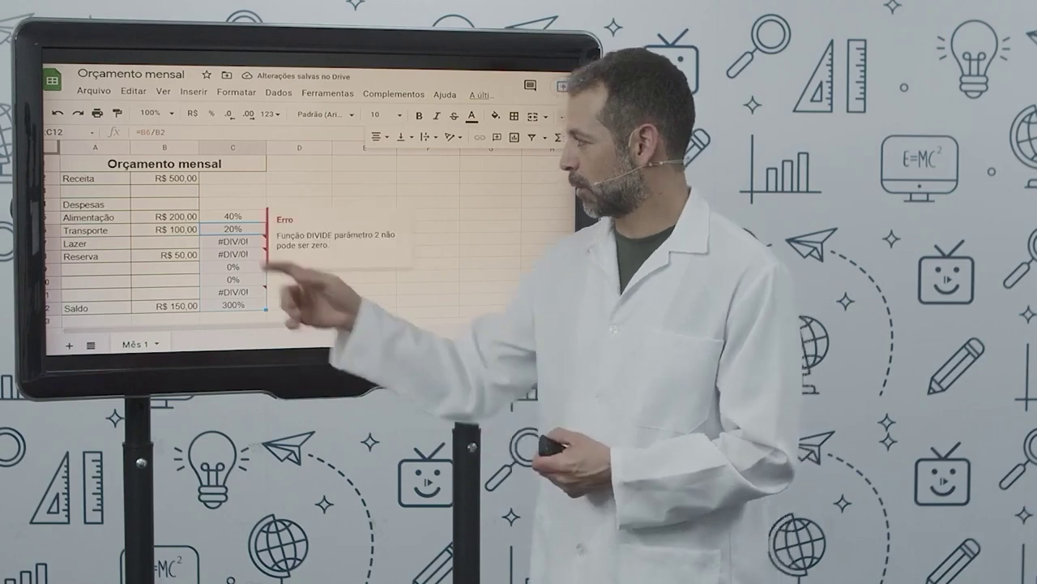
key(ctrl+z)
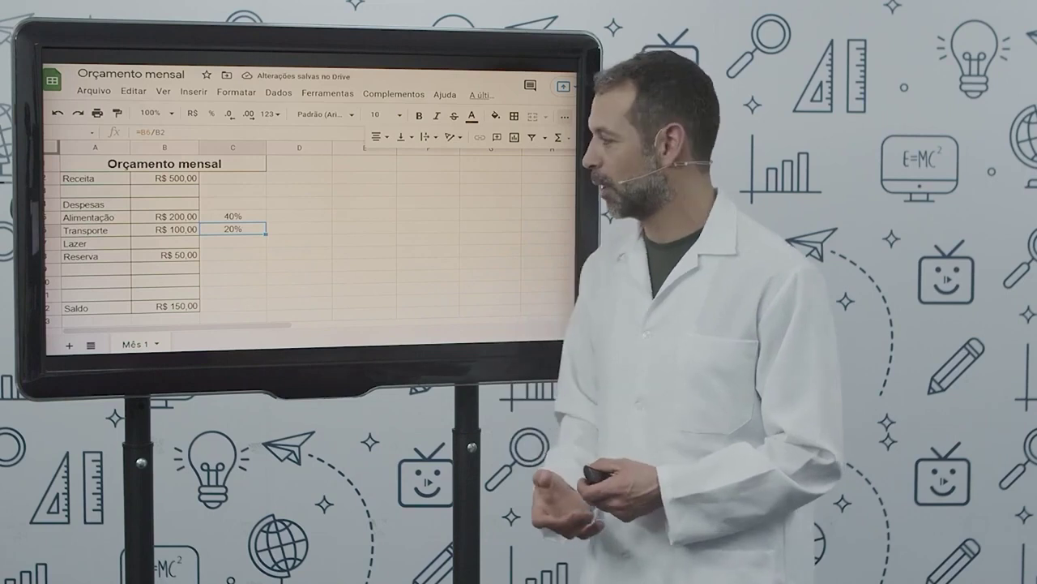
Change the formula in C6 to =B6/$B$2 with an absolute income reference and fill it down through C12.
key(Return)
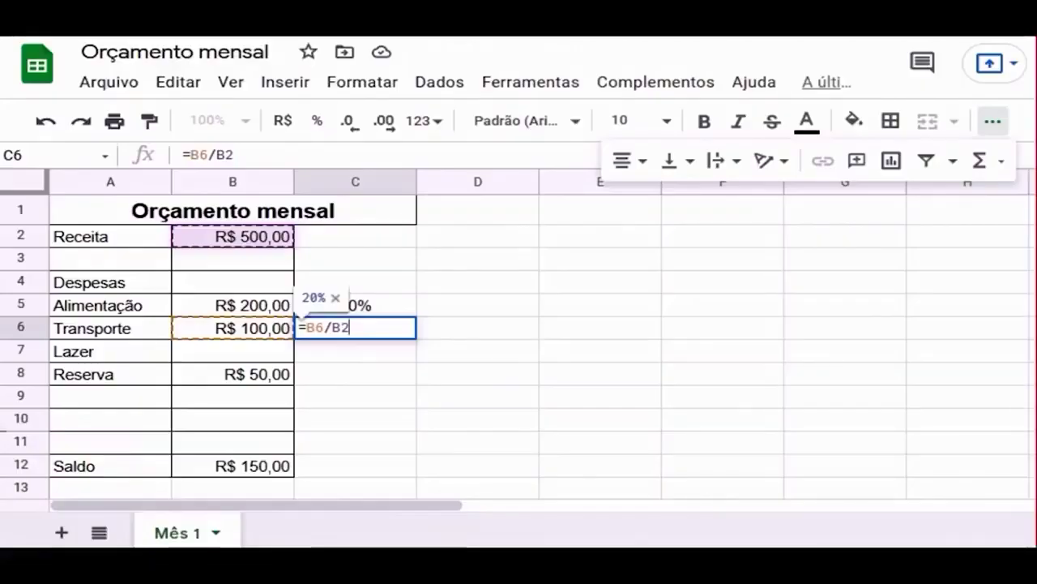
click(331, 328)
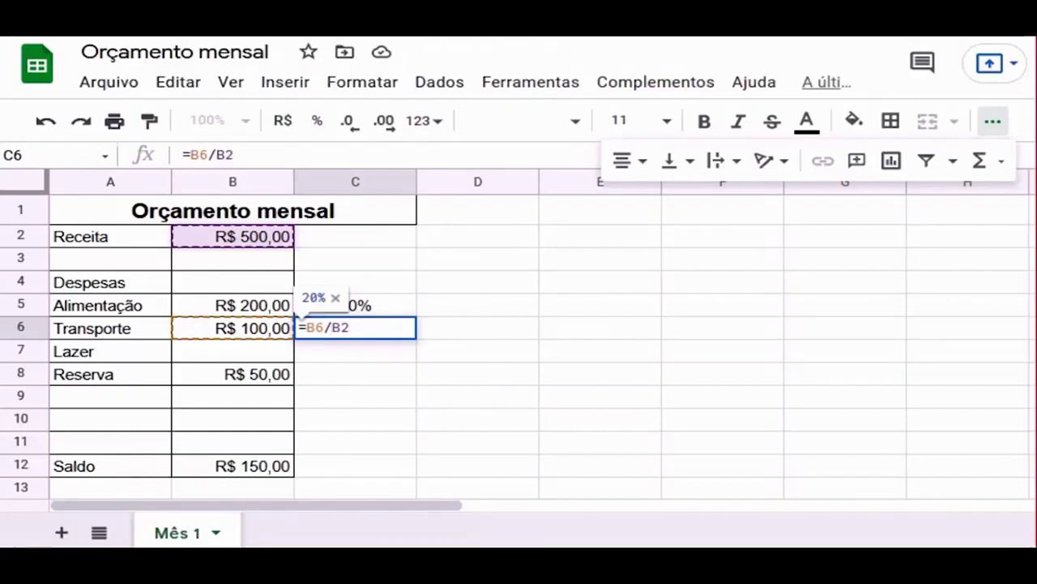
text($B)
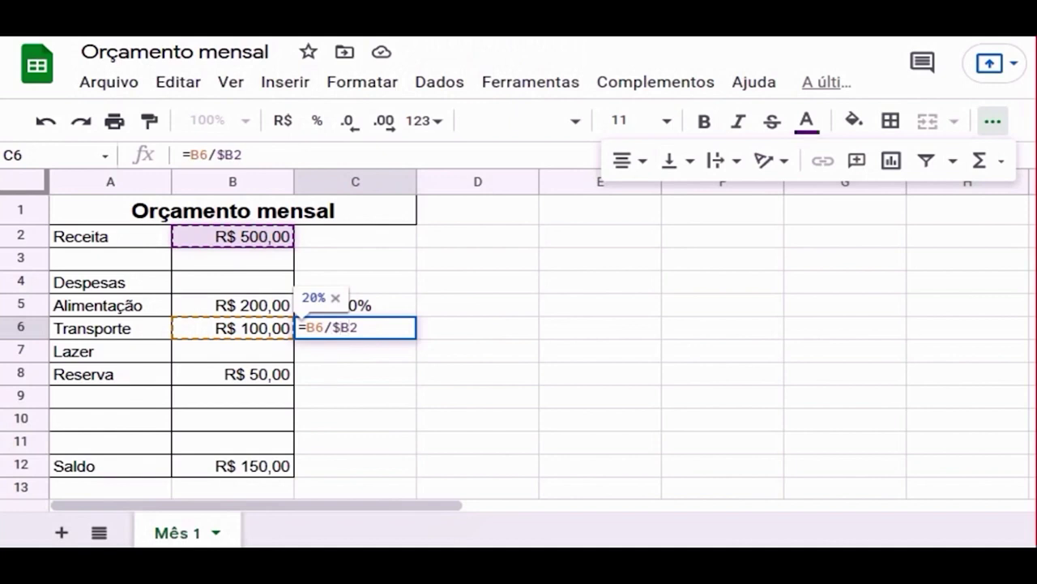
text($)
key(Return)
click(355, 327)
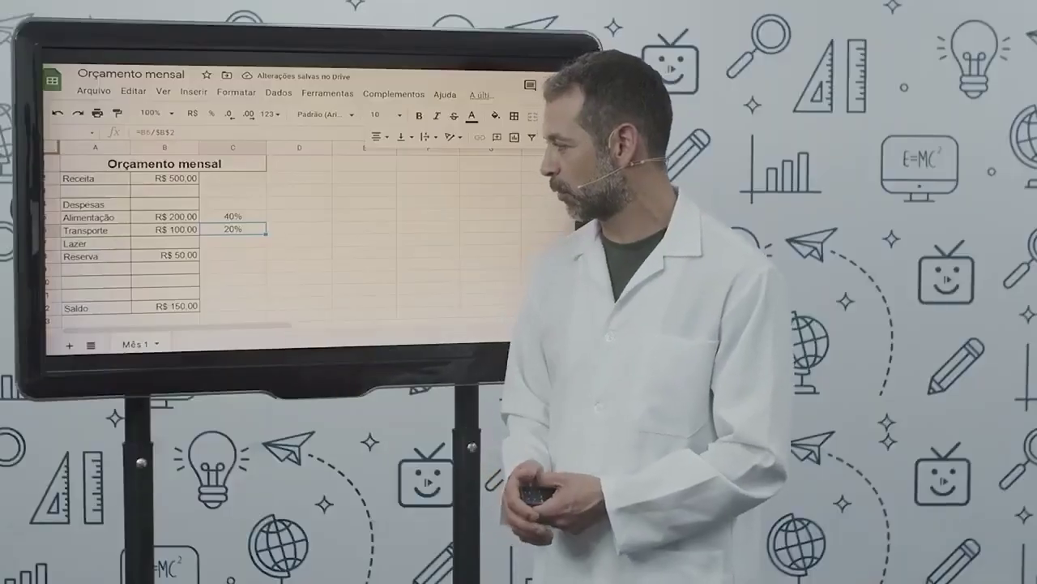
drag(265, 234, 266, 309)
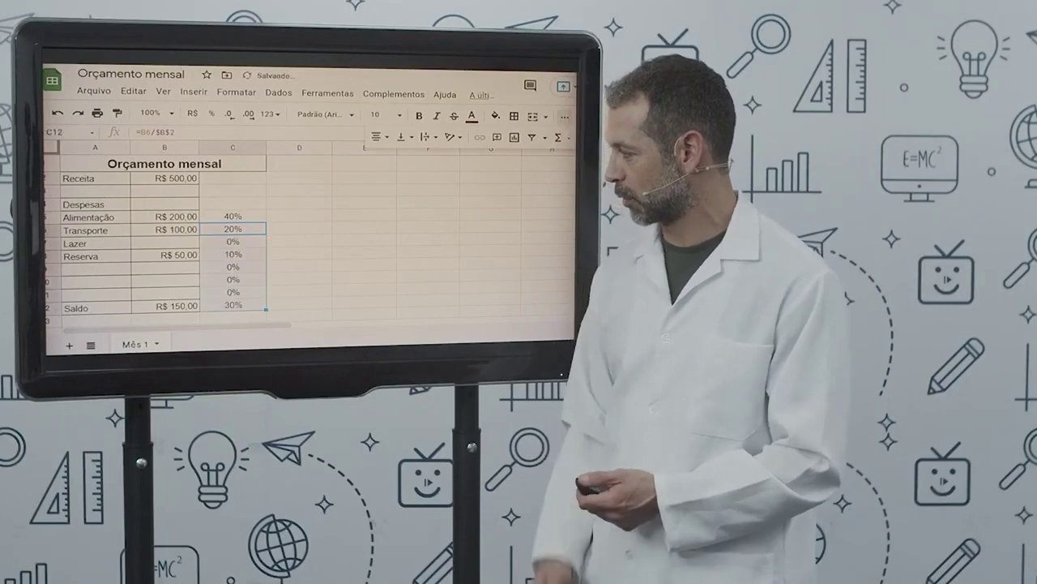
Apply all borders to the extended budget table A1:C12, including the percentage column.
drag(106, 163, 217, 305)
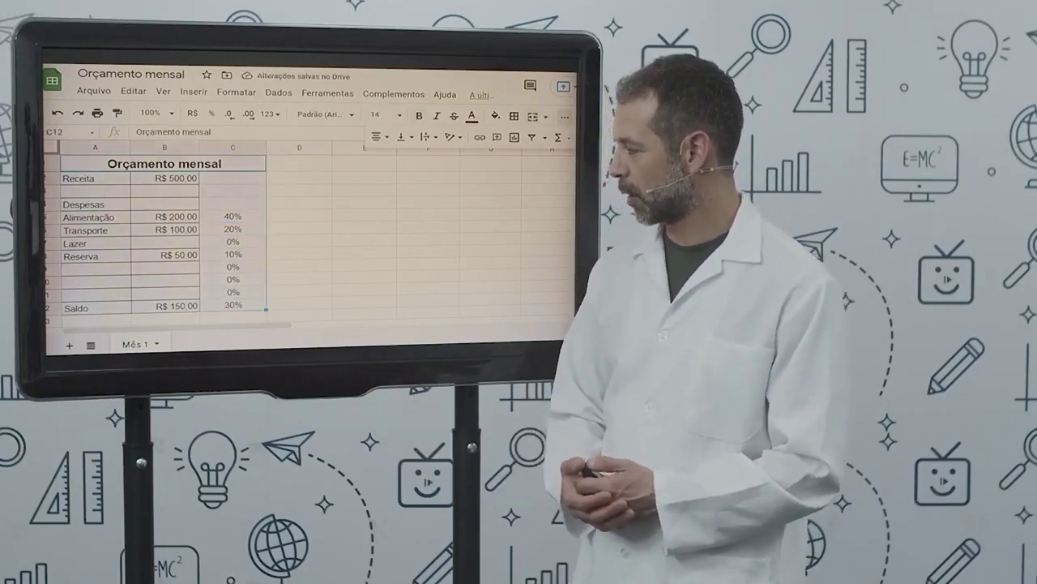
click(514, 116)
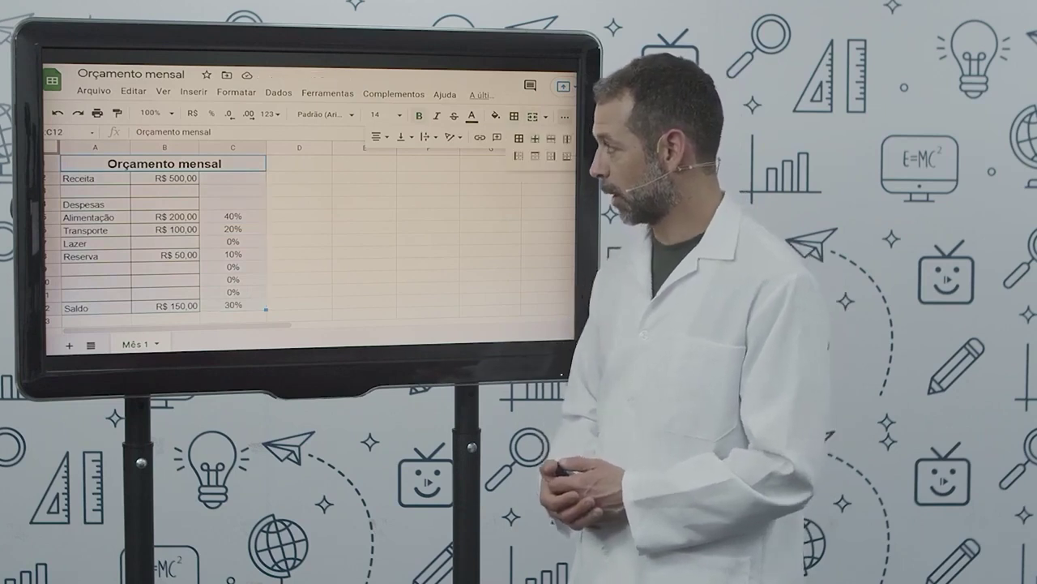
click(519, 139)
click(364, 202)
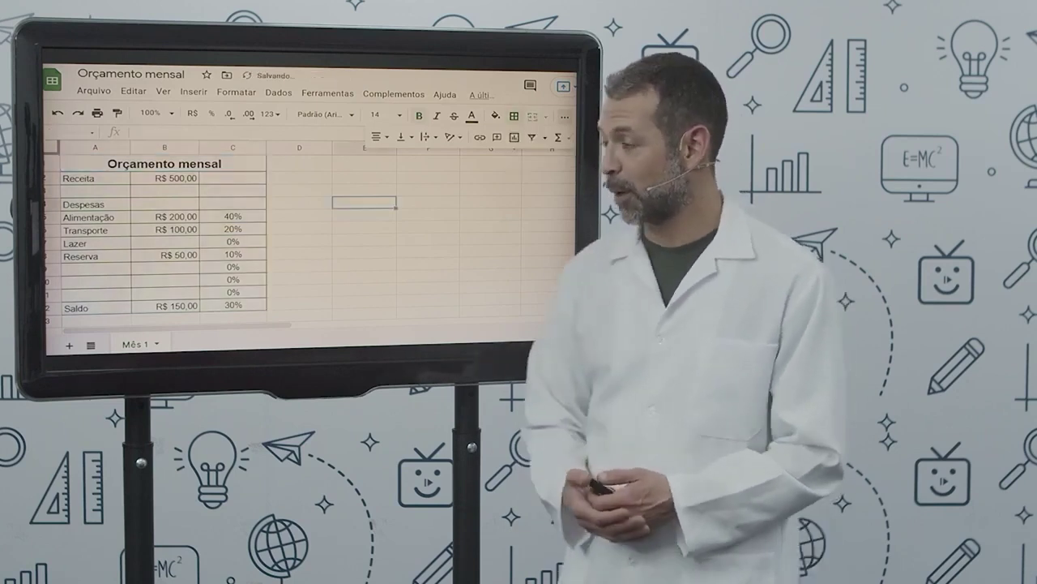